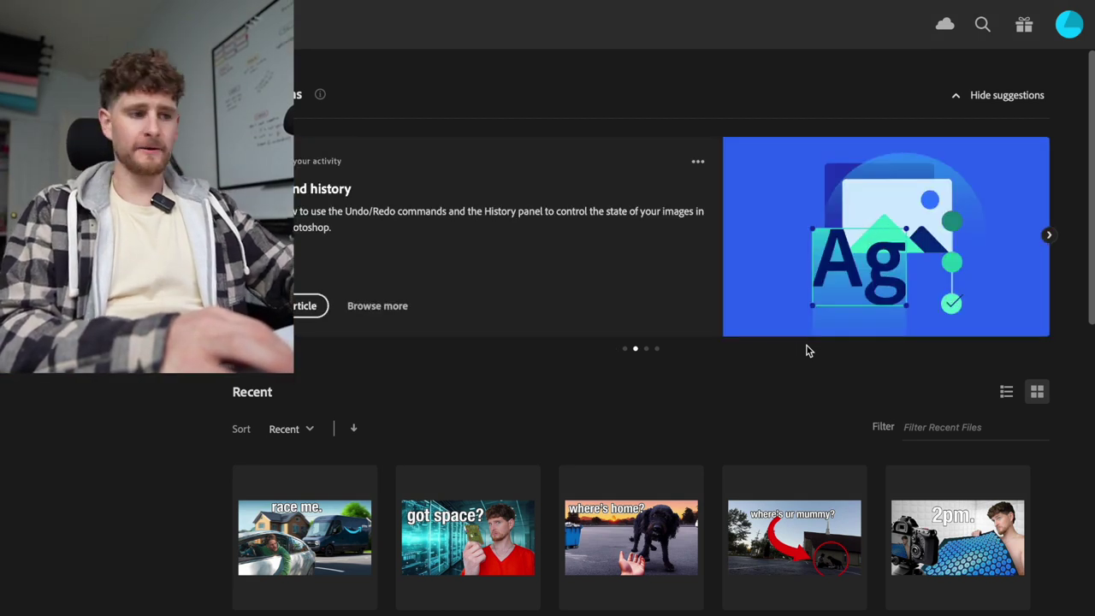
- Open the recent "2pm." thumbnail document, and switch to the 1080 Template timeline in Final Cut Pro
left_click(969, 544)
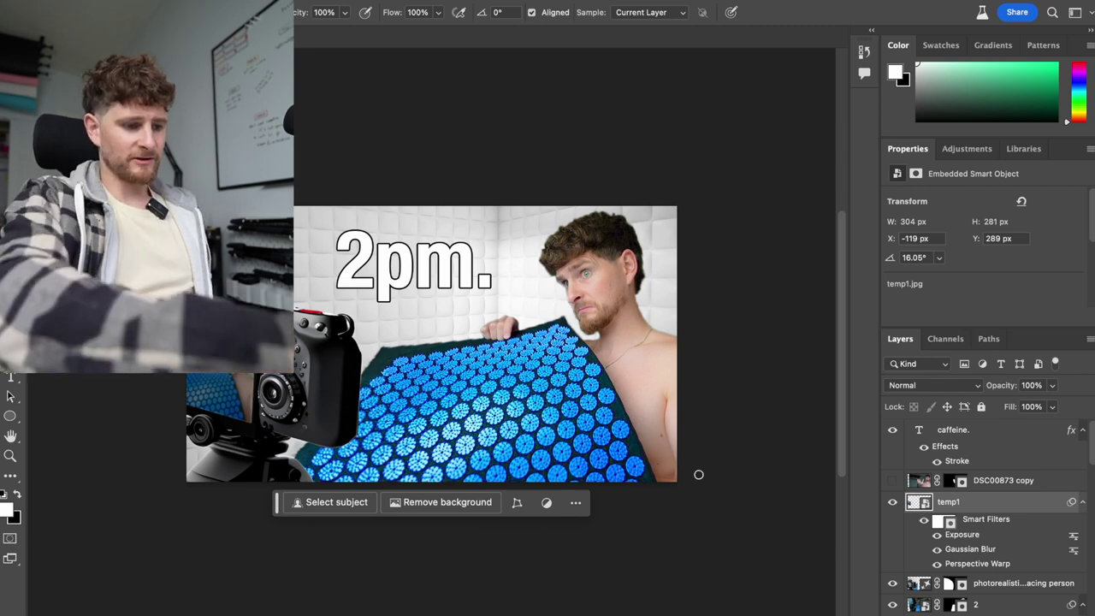
key("super+Tab")
key("super+Tab")
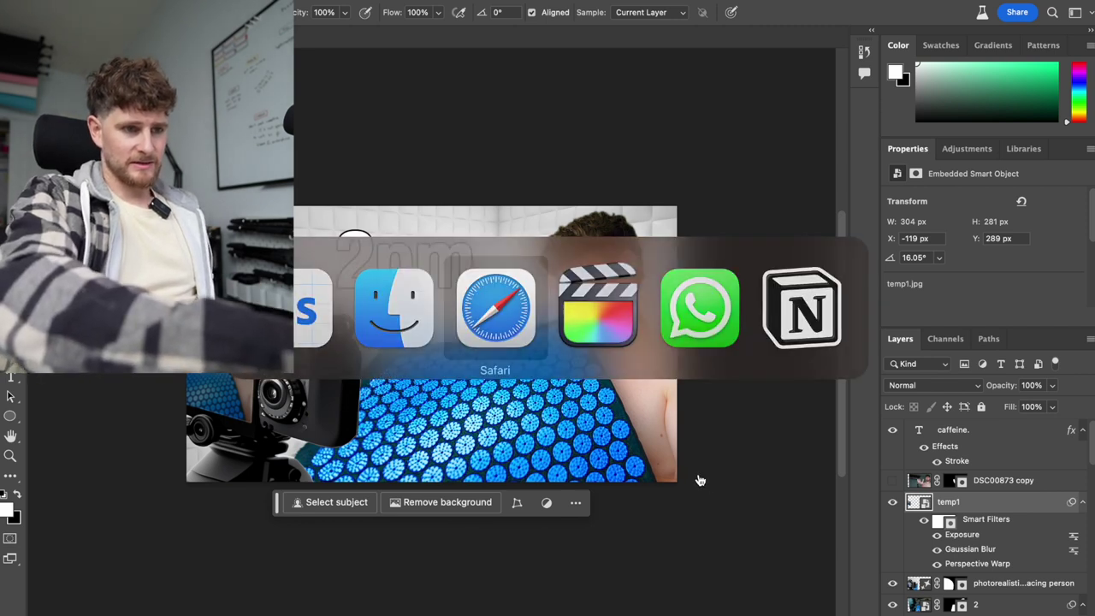
key("super+Tab")
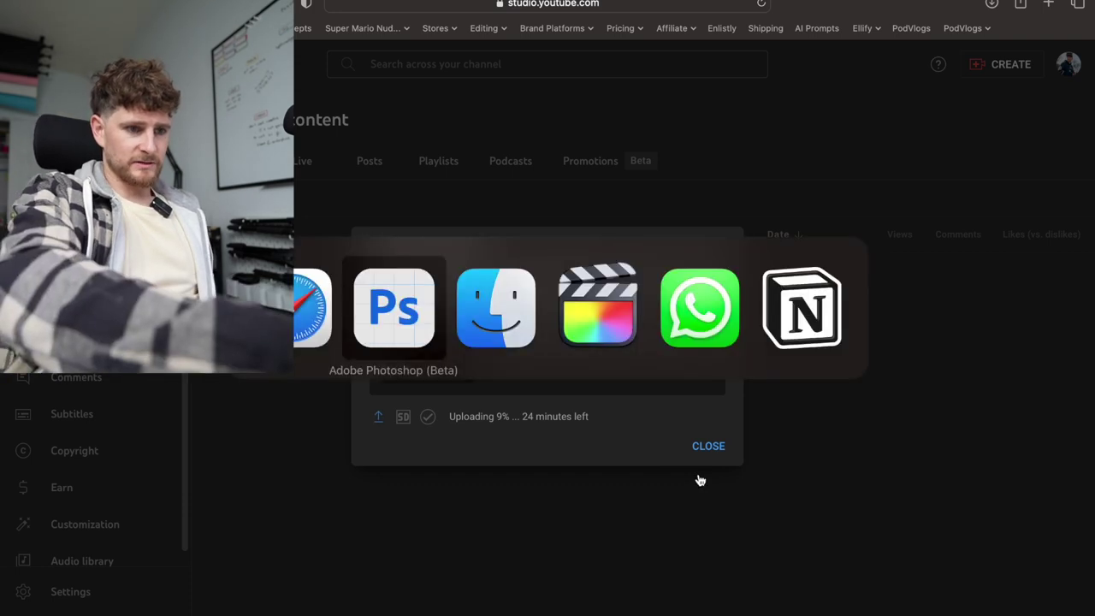
key("super+Tab")
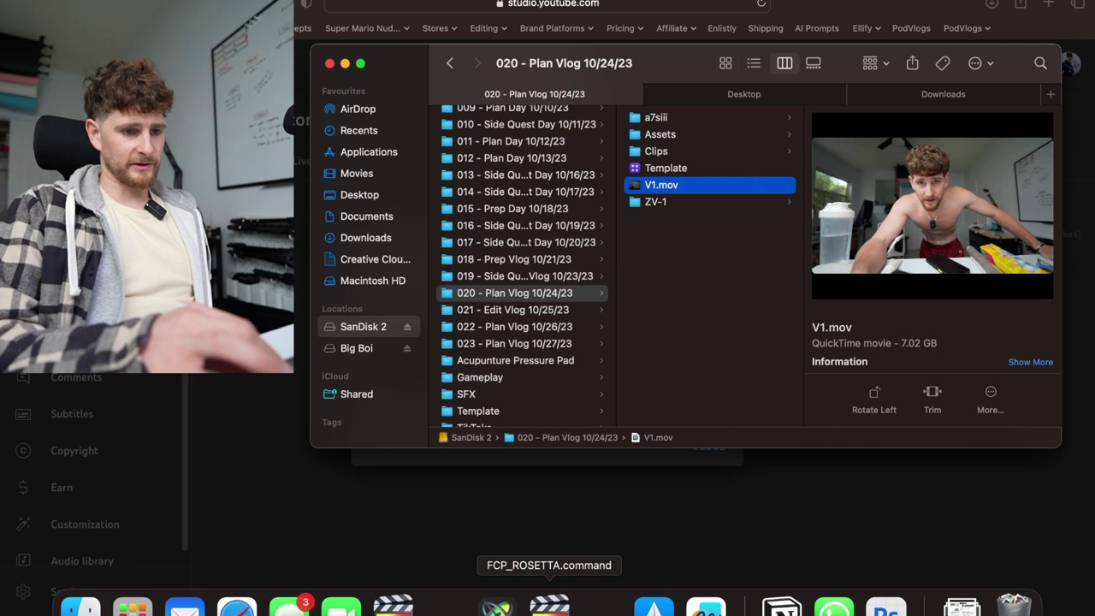
left_click(392, 604)
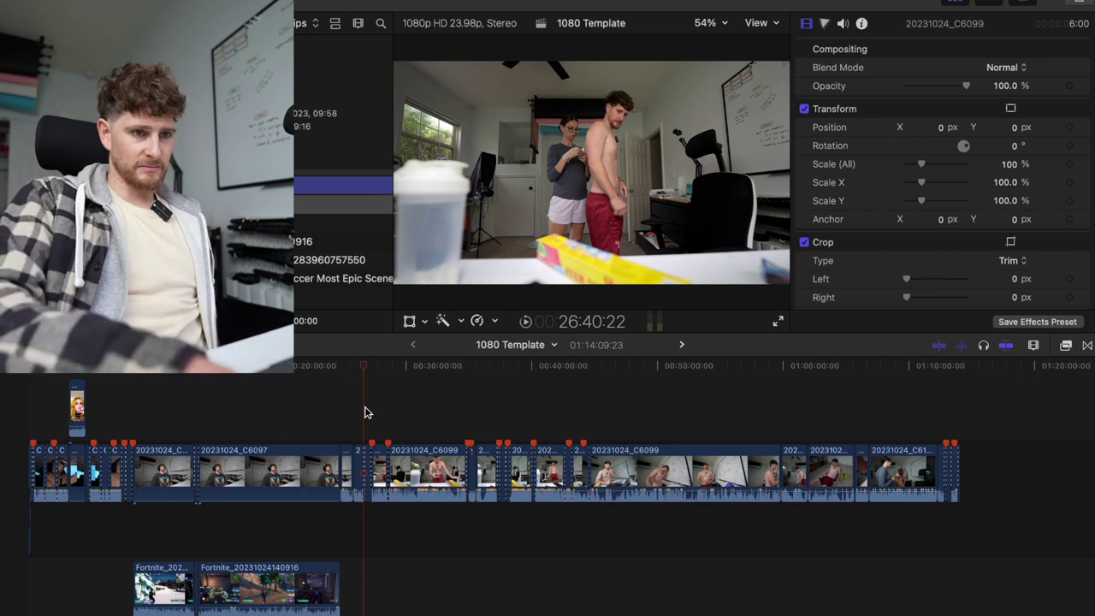
- Mute the system audio and place a marker on the C6099 clip in the wrapping scene at 28:24:06
key("super+equal")
key("XF86AudioMute")
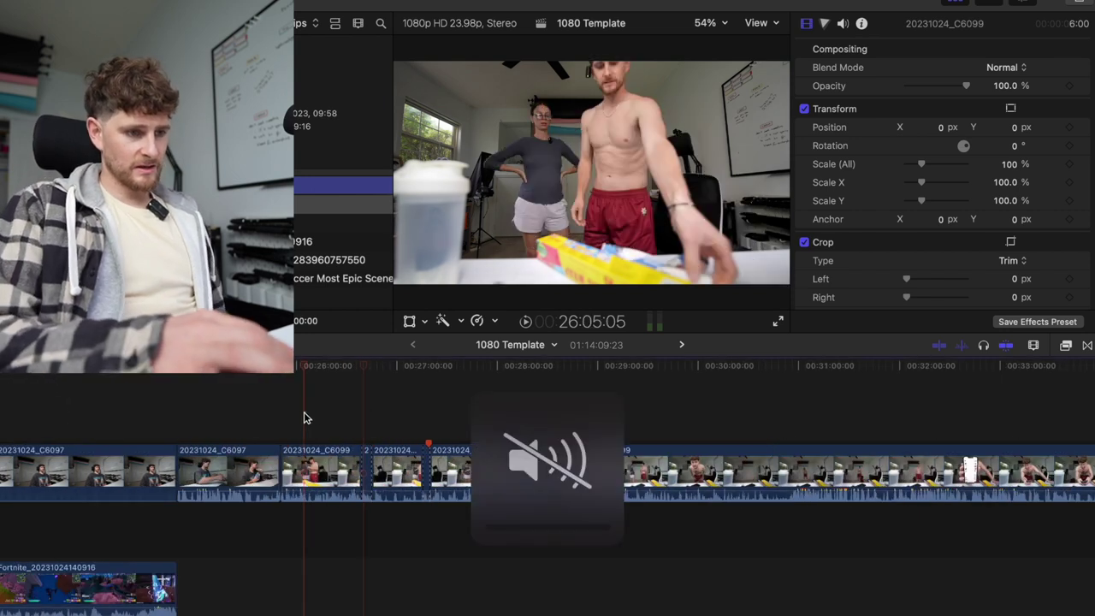
left_click_drag(319, 367, 391, 377)
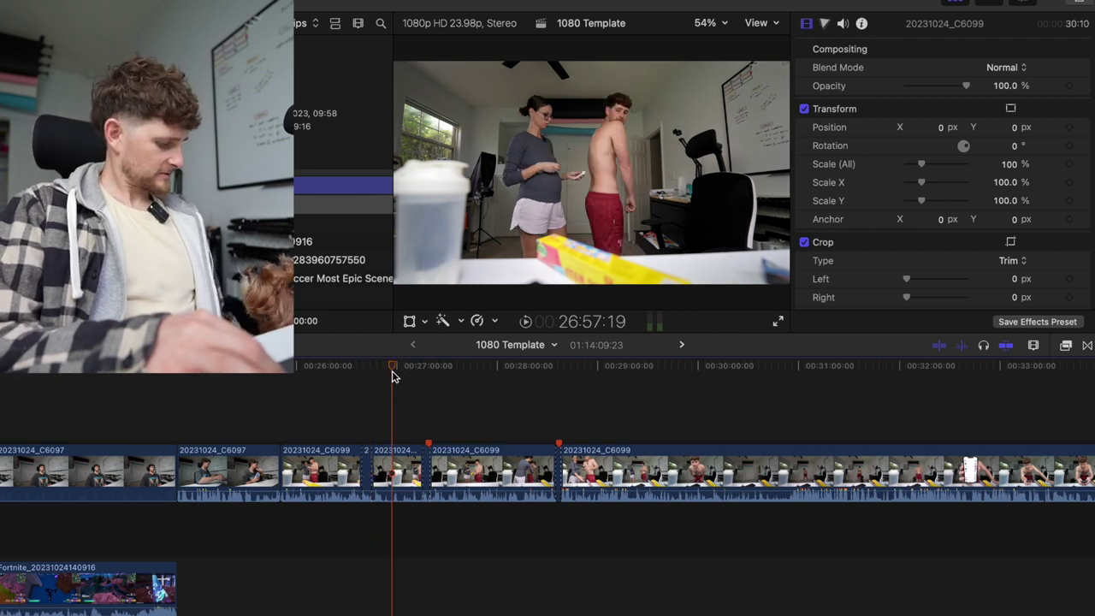
left_click_drag(392, 376, 538, 414)
left_click(537, 414)
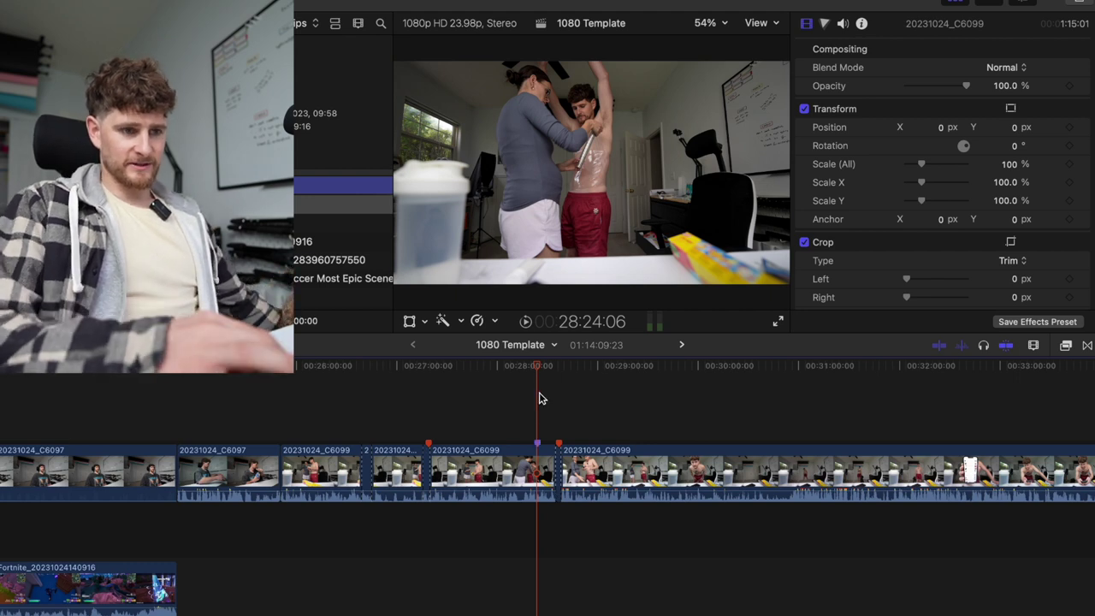
- Examine the C6099 footage from about 28:24 to 30:00 for poses that could serve as thumbnail stills
left_click(545, 367)
left_click_drag(544, 368, 547, 368)
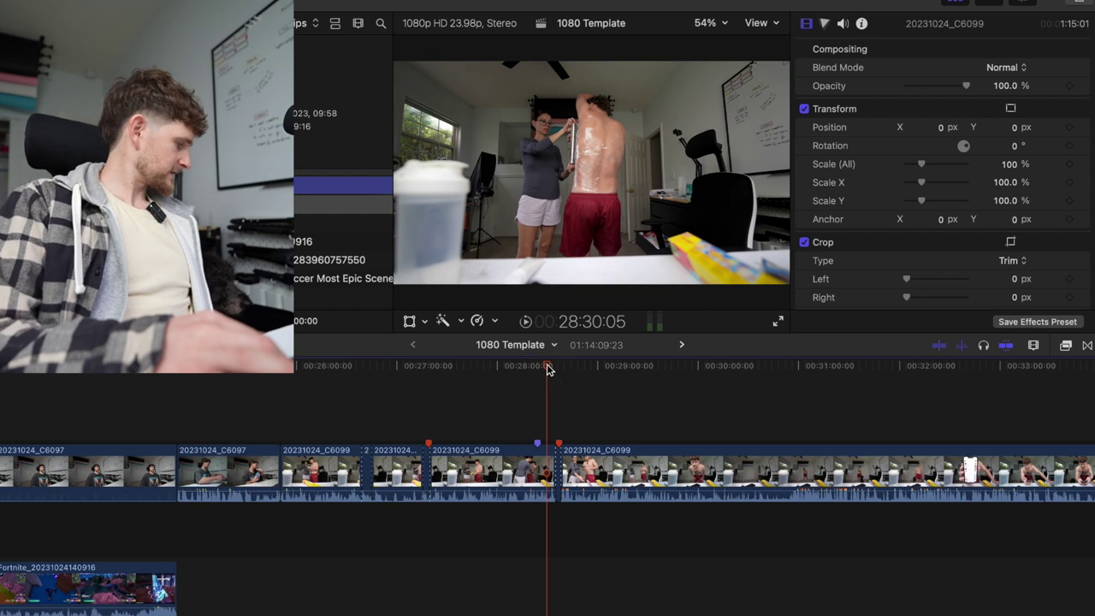
left_click(547, 368)
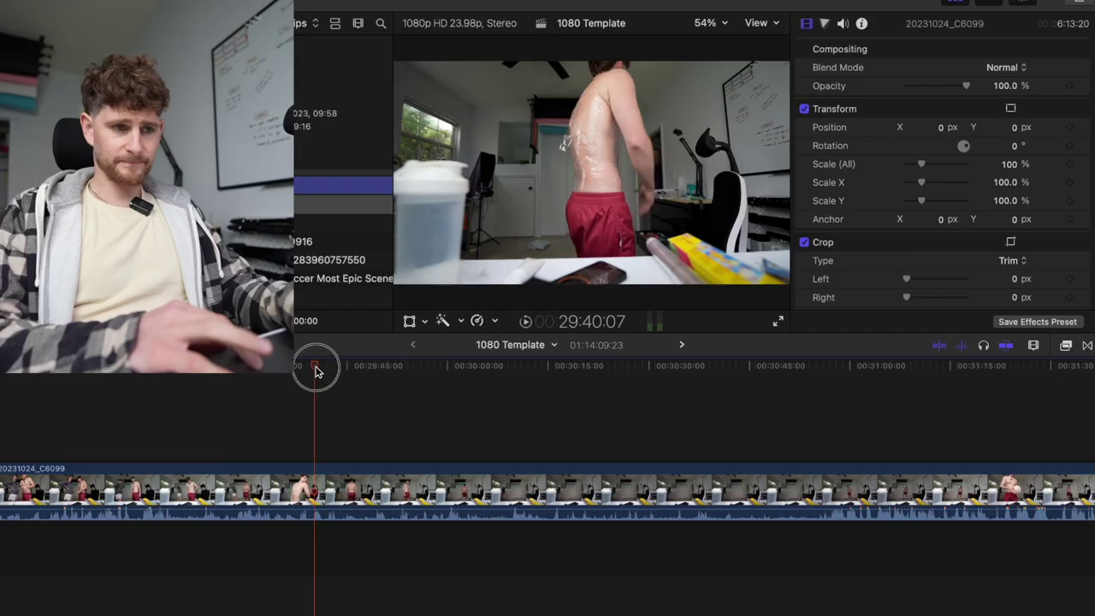
left_click_drag(323, 370, 421, 394)
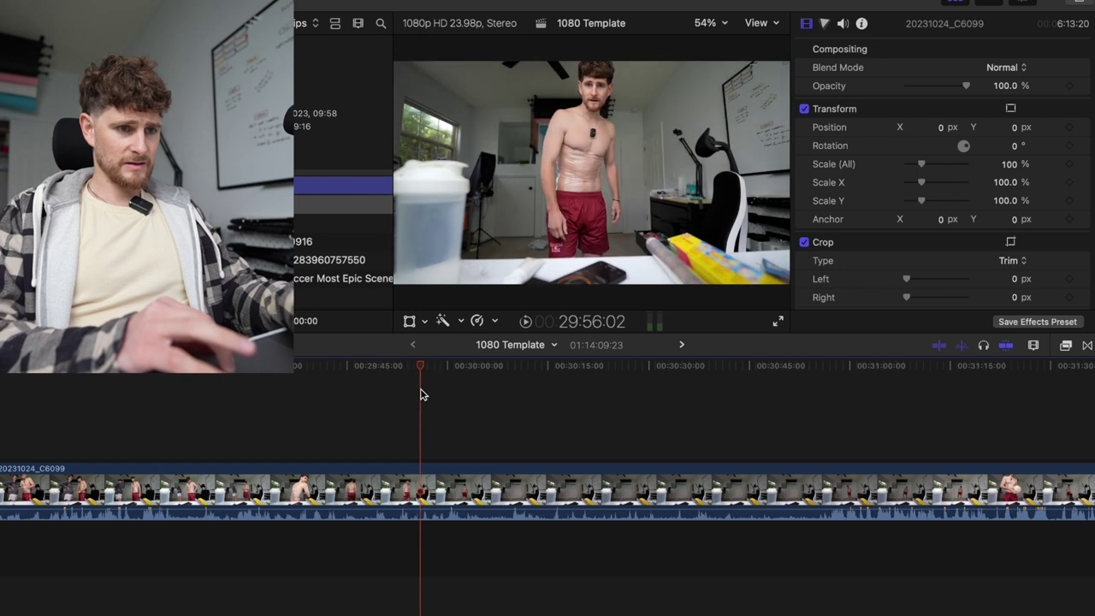
left_click(421, 394)
left_click(422, 395)
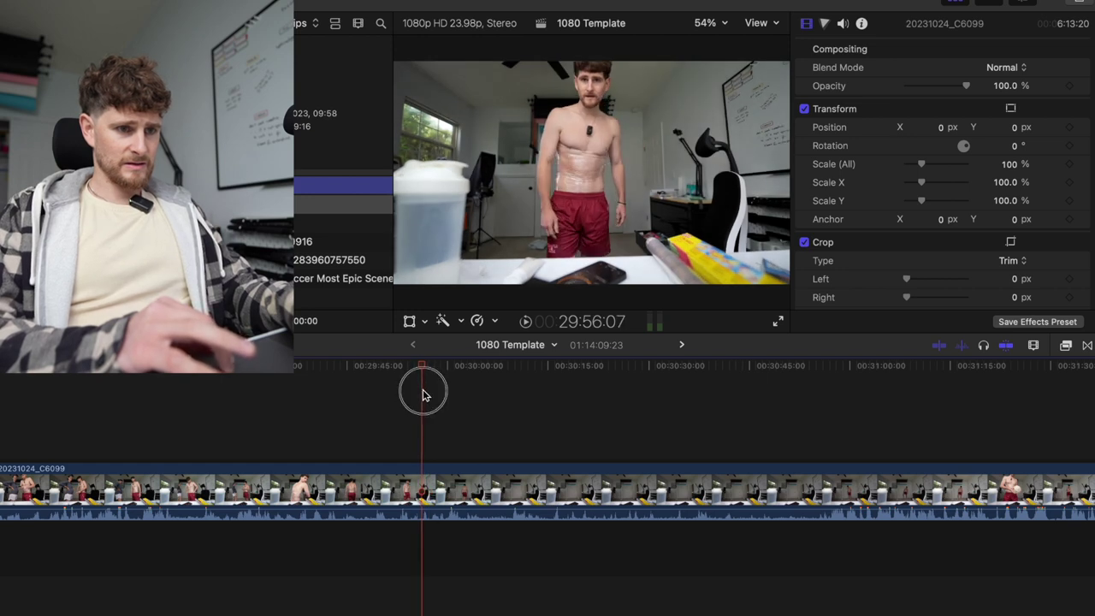
left_click(423, 394)
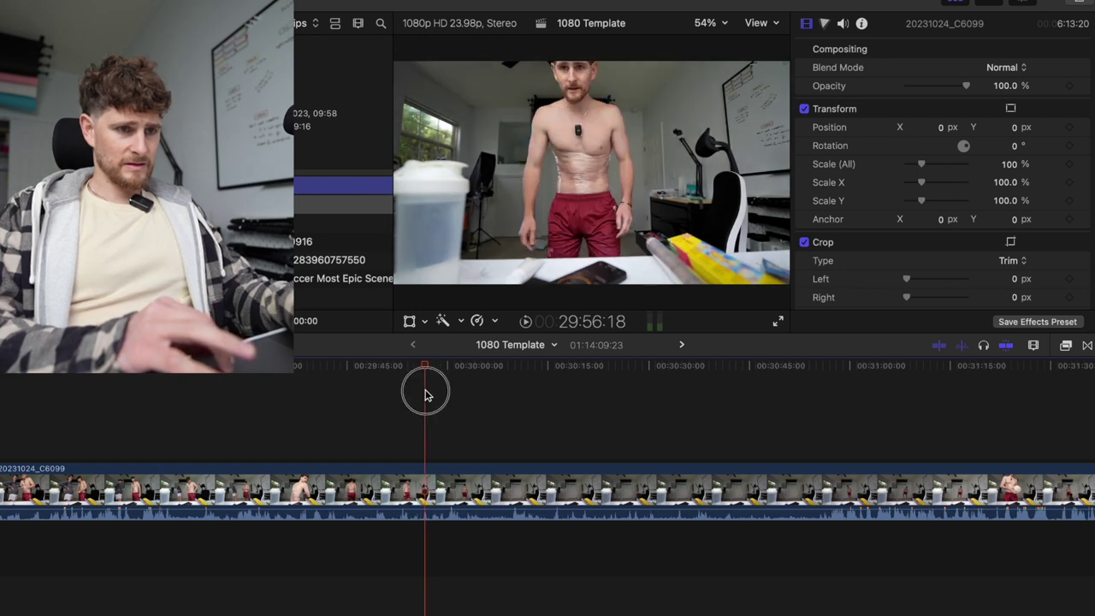
left_click(426, 394)
mouse_move(428, 394)
left_mouse_down()
mouse_move(488, 390)
mouse_move(444, 406)
left_mouse_up()
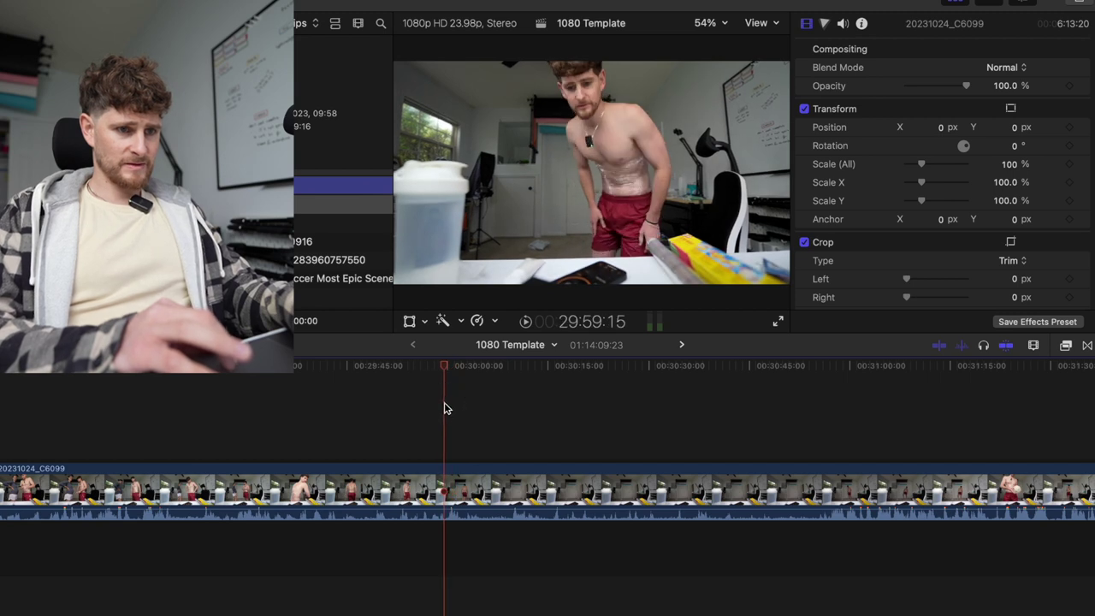
left_click_drag(444, 408, 402, 409)
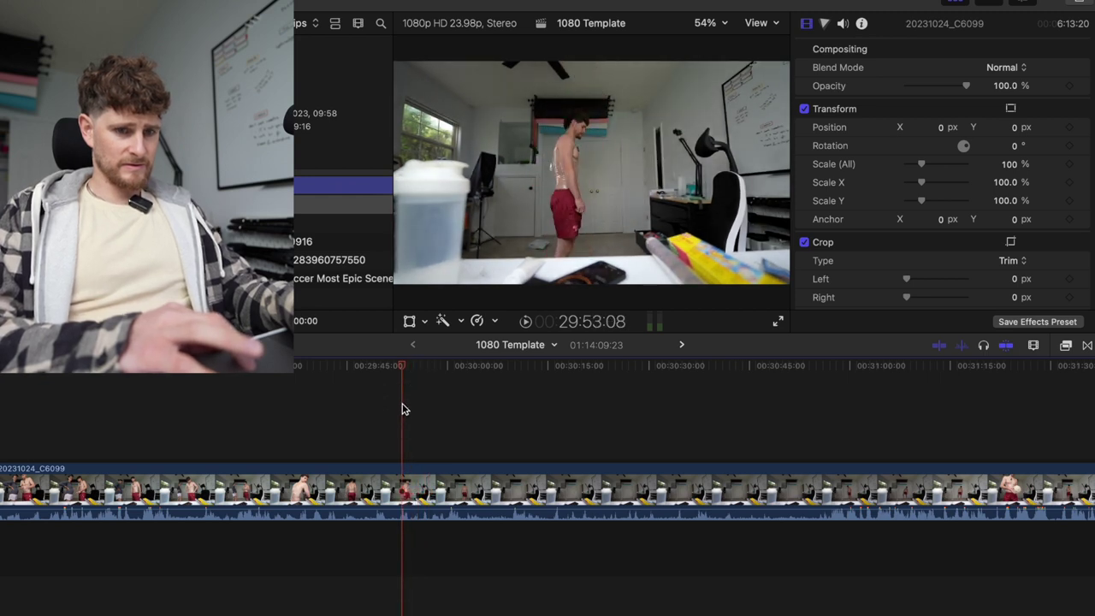
left_click_drag(406, 409, 300, 418)
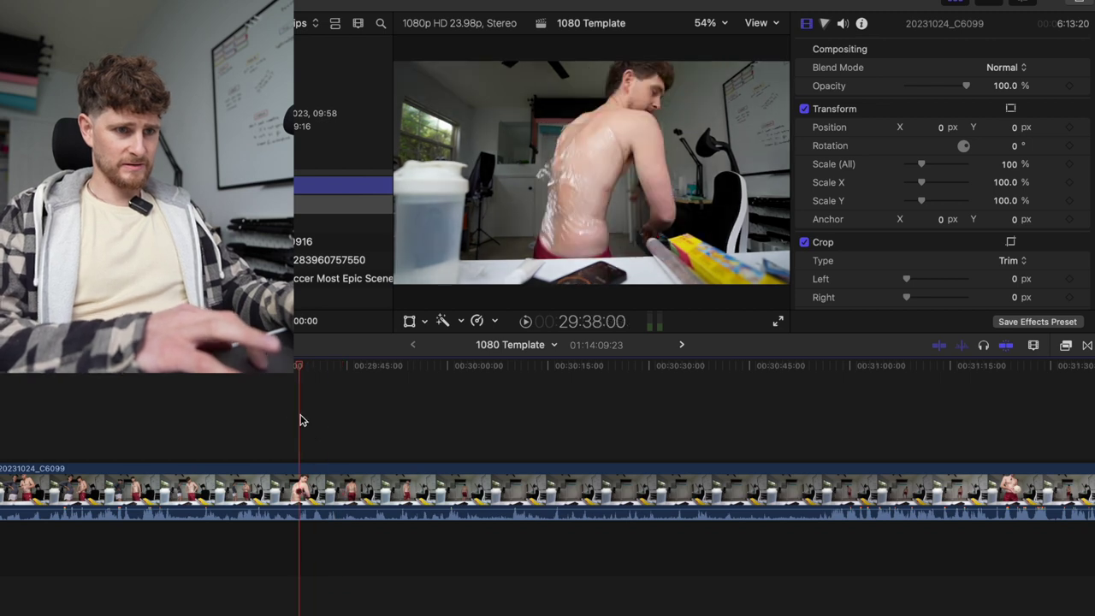
- Examine the rest of the shirtless footage, including the ball and phone scenes, up to about 36:25, for usable thumbnail frames
scroll(300, 418, "left", 8)
left_click_drag(330, 369, 382, 376)
left_click_drag(382, 376, 914, 411)
scroll(914, 410, "right", 10)
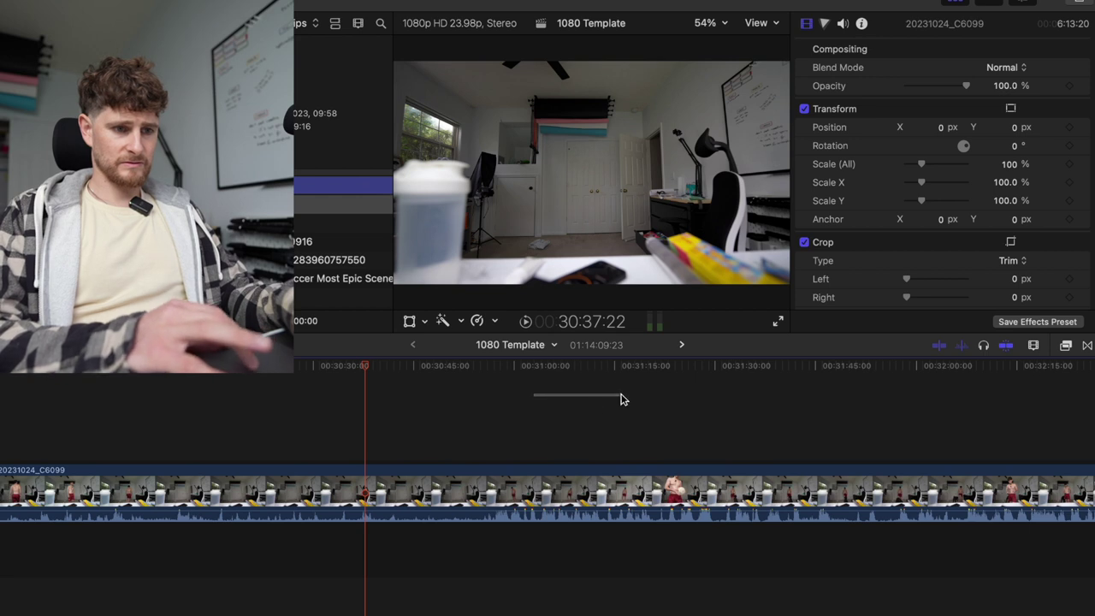
left_click(583, 366)
left_click_drag(585, 366, 695, 378)
left_click(695, 374)
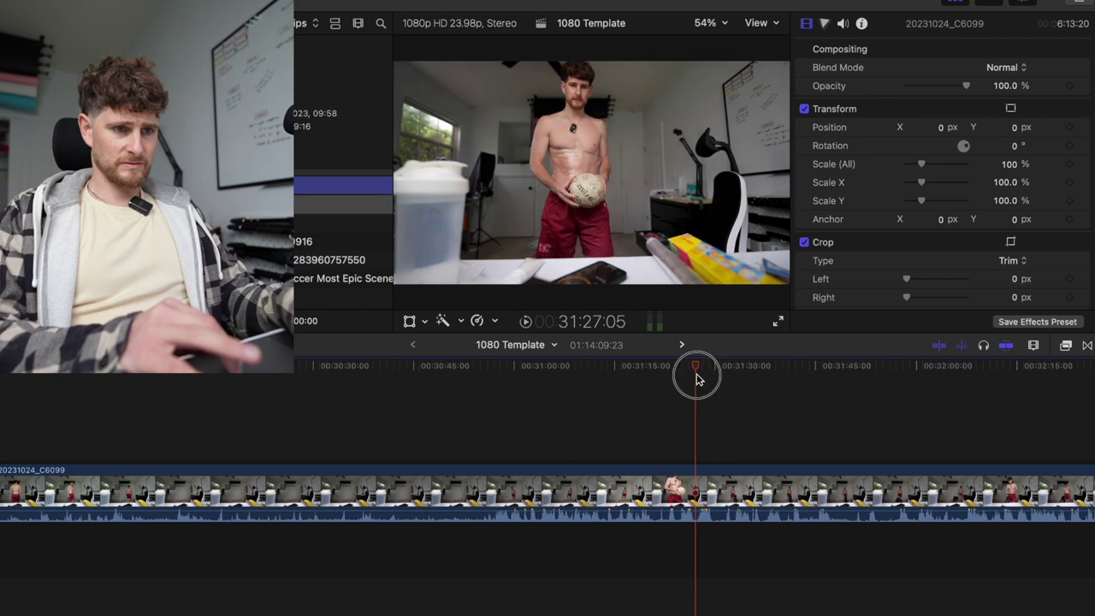
left_click(697, 374)
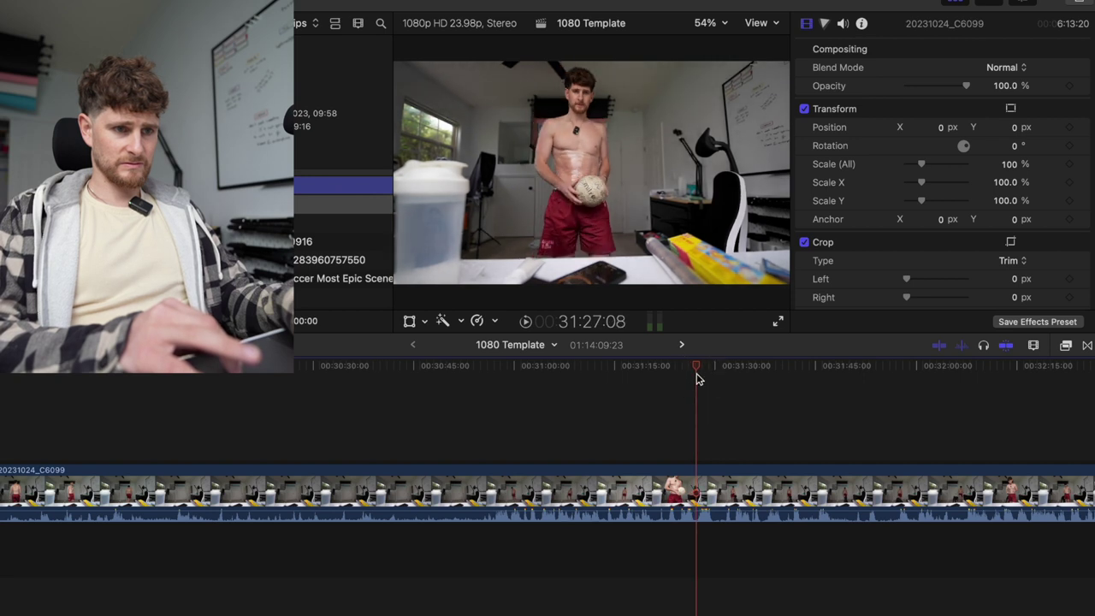
left_click(696, 374)
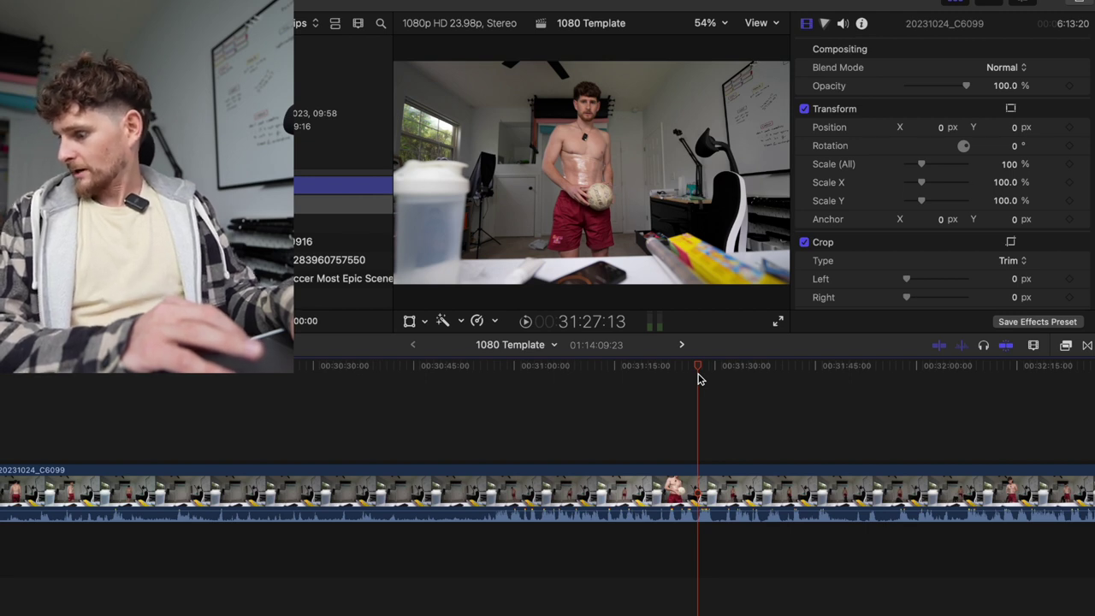
left_click_drag(697, 373, 988, 393)
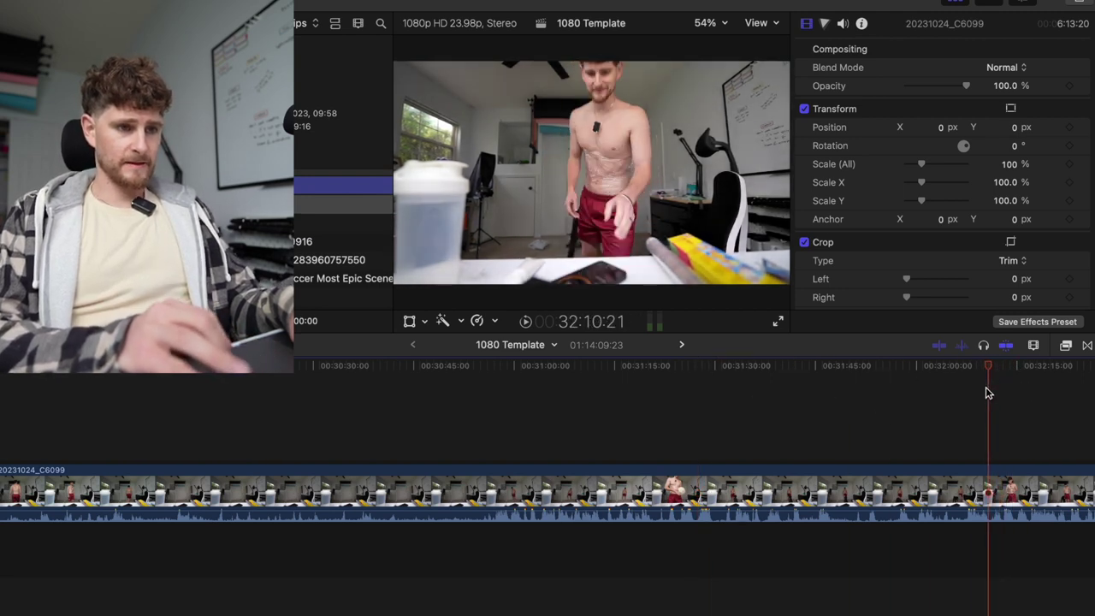
scroll(986, 391, "right", 5)
left_click_drag(483, 372, 833, 412)
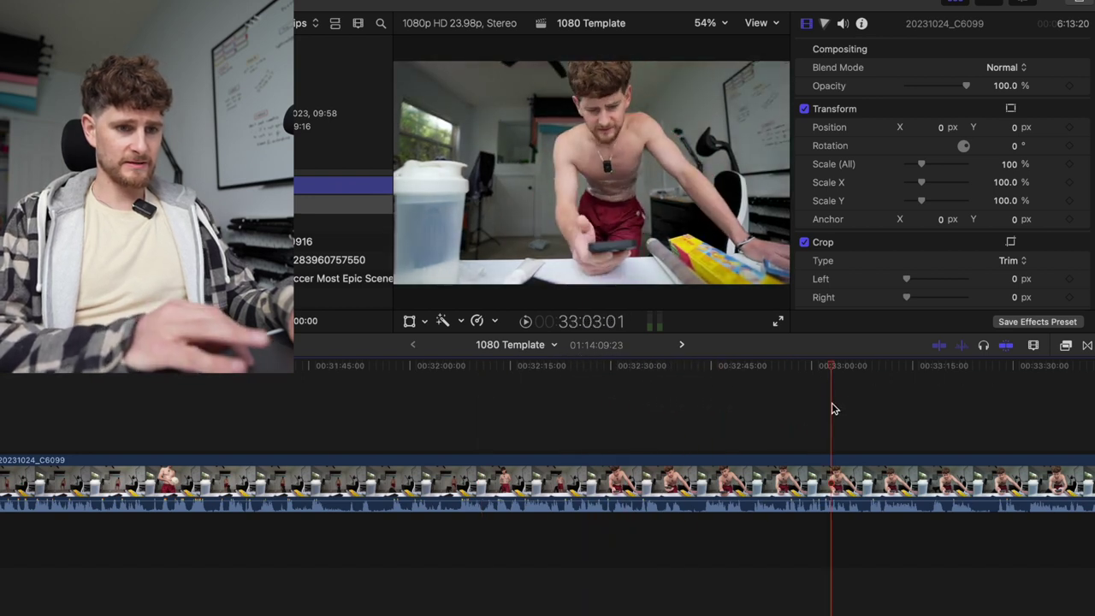
left_click_drag(832, 370, 882, 373)
scroll(883, 374, "right", 10)
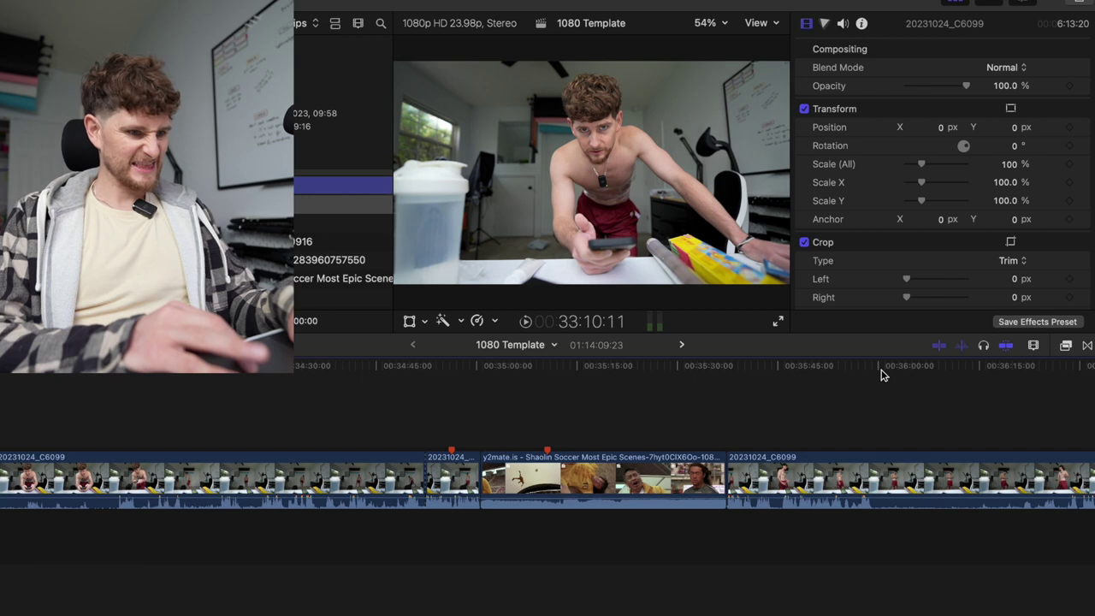
scroll(883, 373, "right", 8)
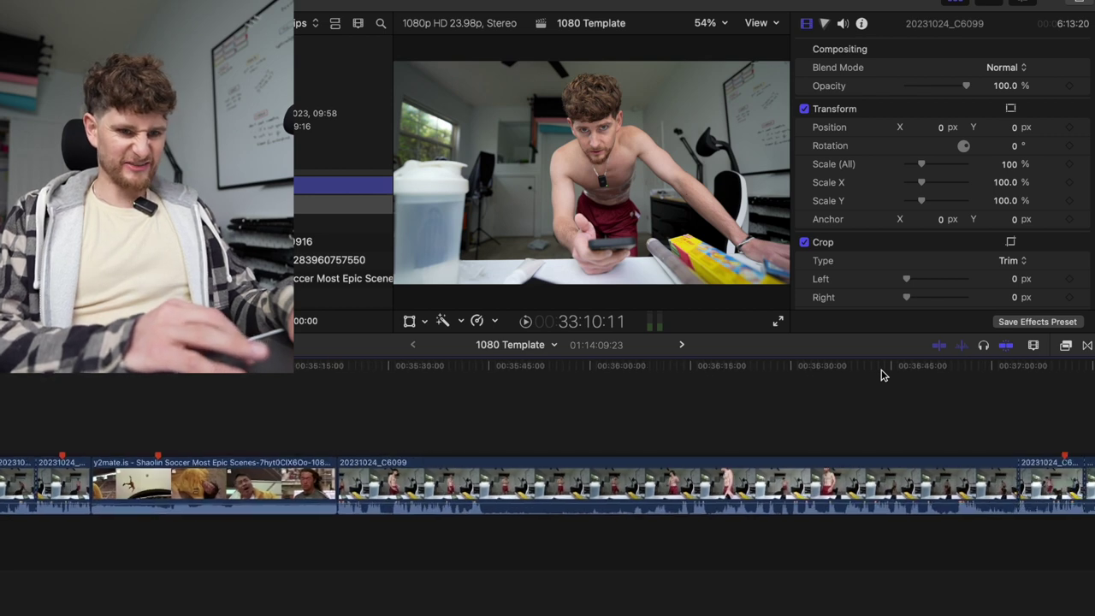
left_click(571, 407)
left_click_drag(570, 368, 566, 369)
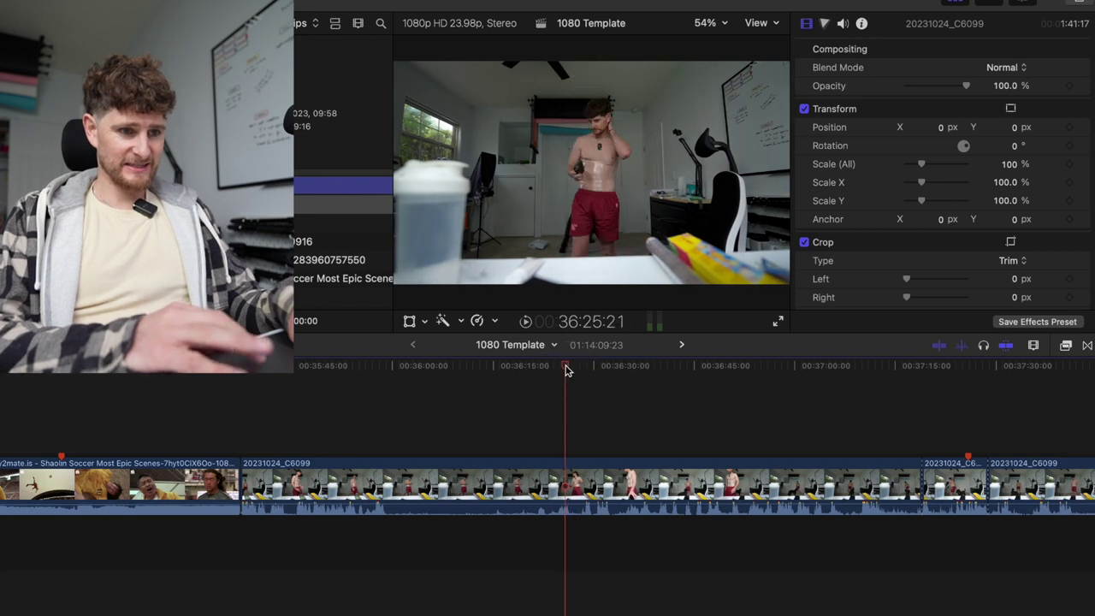
- Return to the wrapping scene and mark the raised-arm pose at 28:27:00 on the C6099 clip
scroll(496, 419, "left", 20)
scroll(496, 420, "left", 10)
left_click_drag(342, 366, 396, 370)
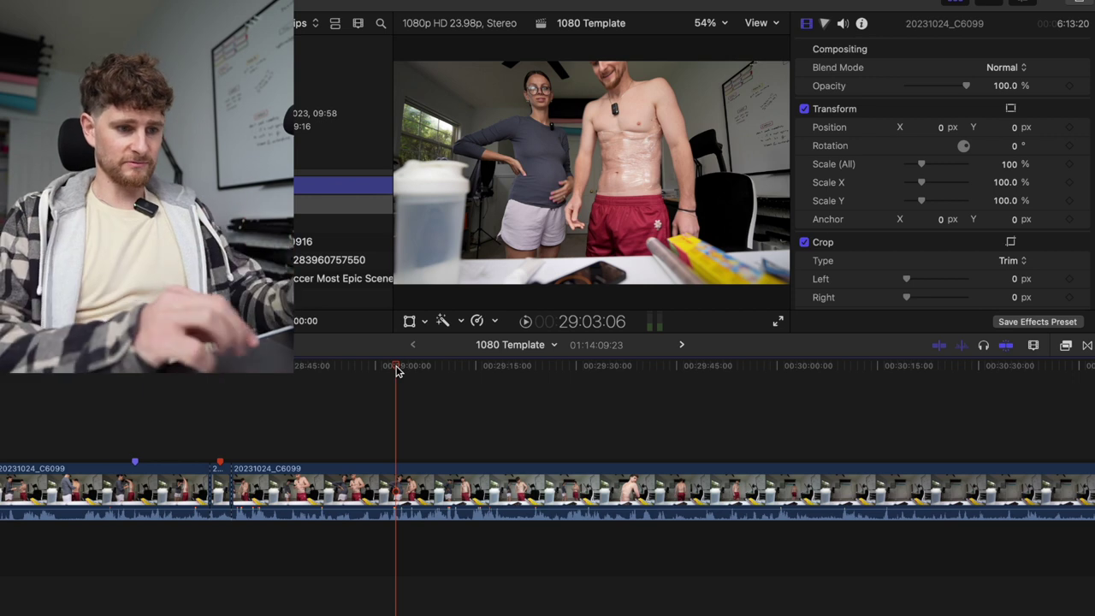
left_click_drag(401, 369, 153, 396)
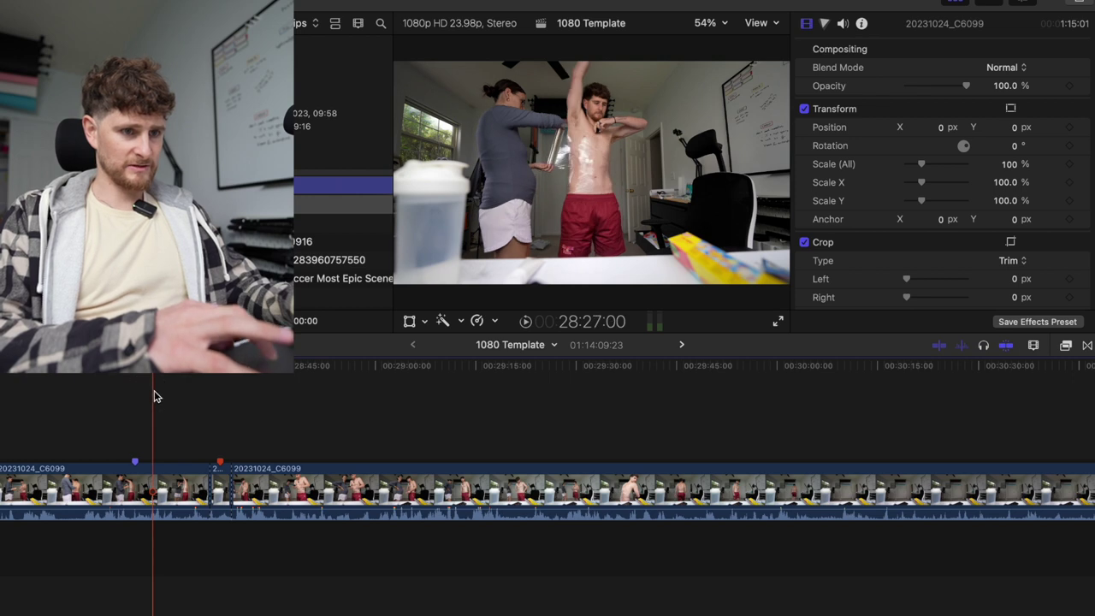
- Copy the marked C6099 clip above the storyline and insert freeze frames into the copy at 28:27:00 and 28:24:06
left_click(151, 496)
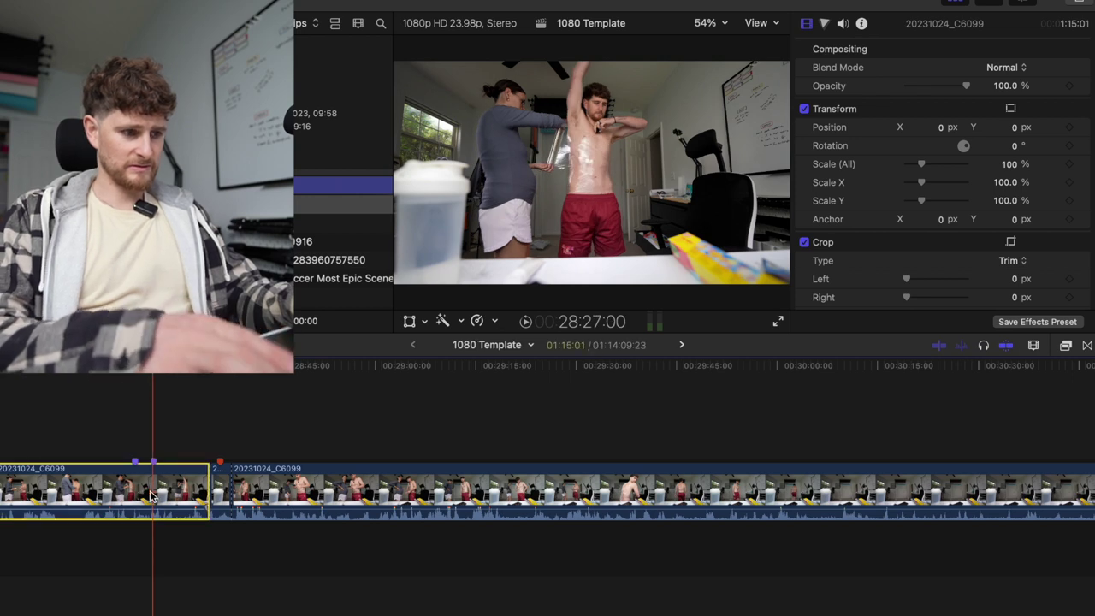
left_click_drag(151, 496, 151, 432)
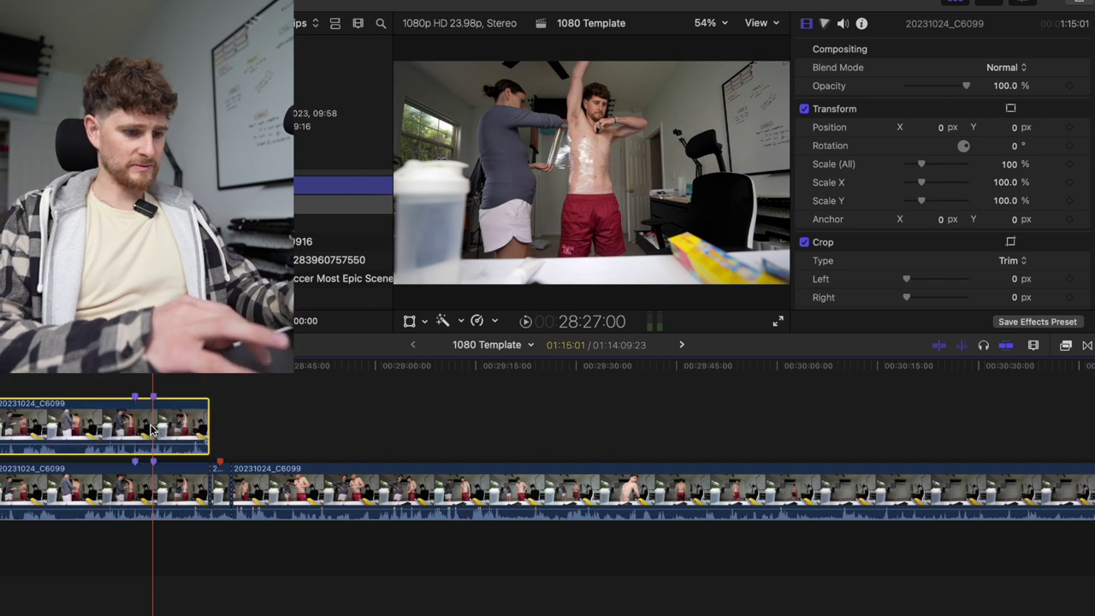
key("super+b")
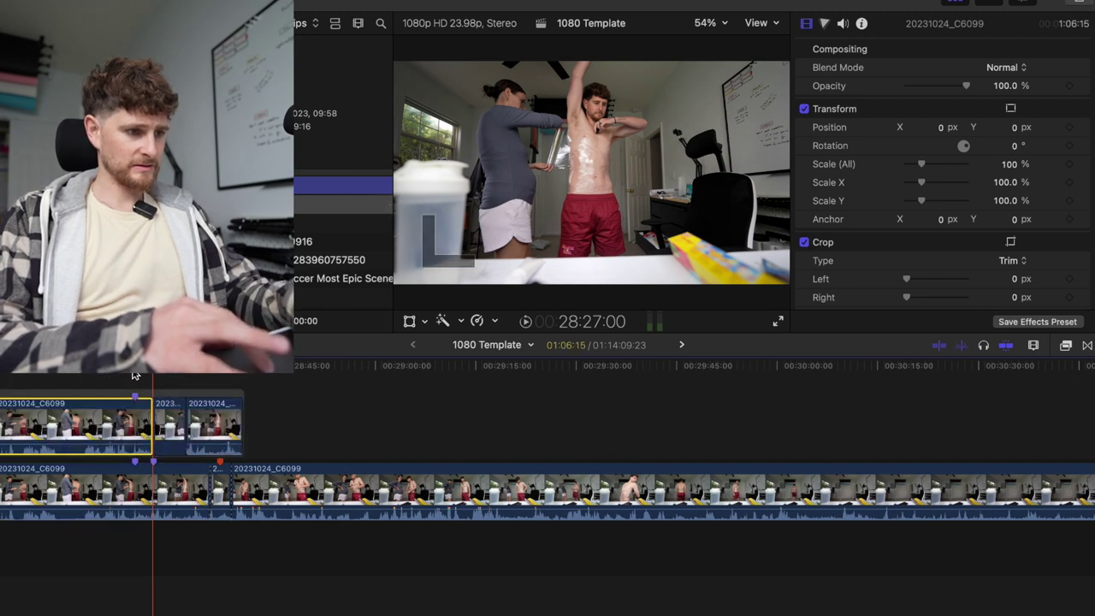
left_click(132, 373)
- Delete the leftover moving segments of the copied clip, keeping only the two freeze frames
left_click(173, 423)
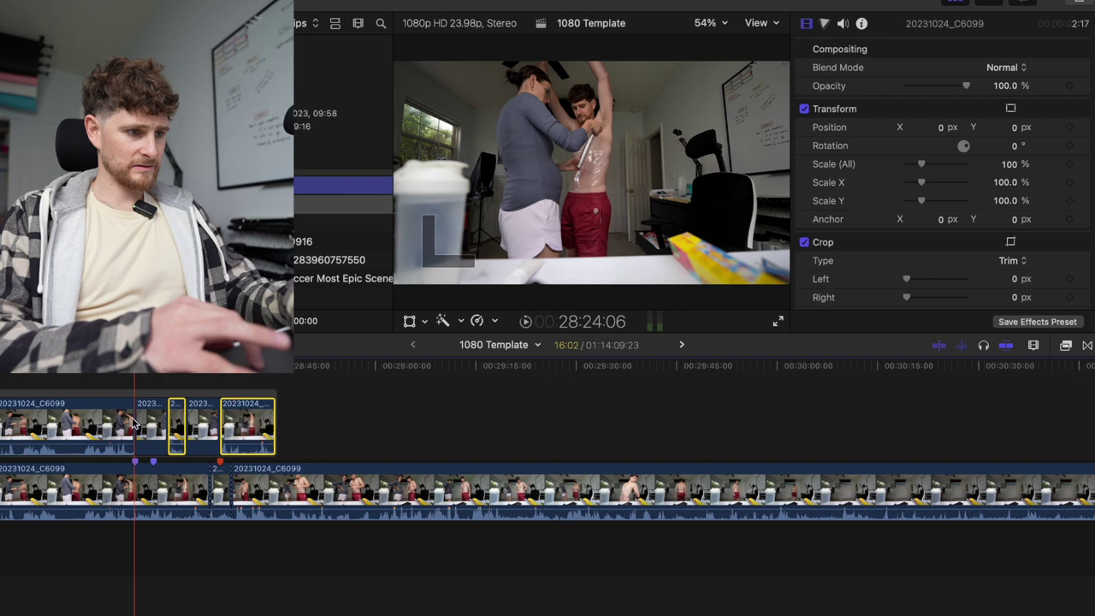
left_click(96, 426, "super")
key("Delete")
- Arrange the two stacked freeze frames side by side above the storyline near 27:20
scroll(98, 425, "left", 10)
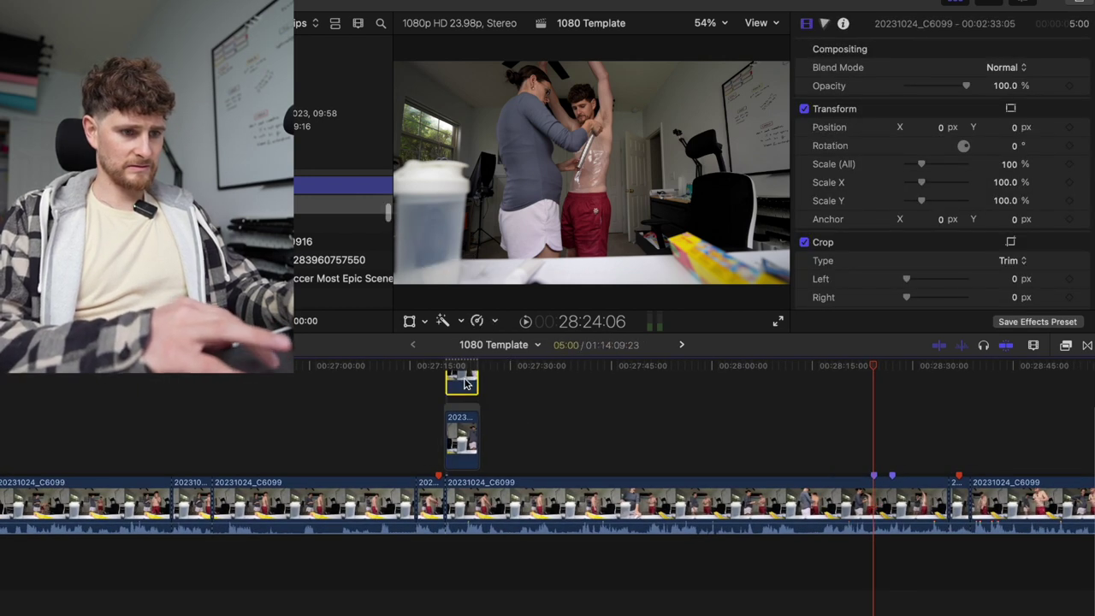
left_click_drag(490, 440, 506, 441)
left_click(466, 407)
left_click_drag(445, 396, 504, 446)
left_click(465, 398)
- Scale the first freeze frame to 120% and set its position to X 75 px and Y -14.5 px
left_click(462, 455)
left_click_drag(918, 165, 925, 169)
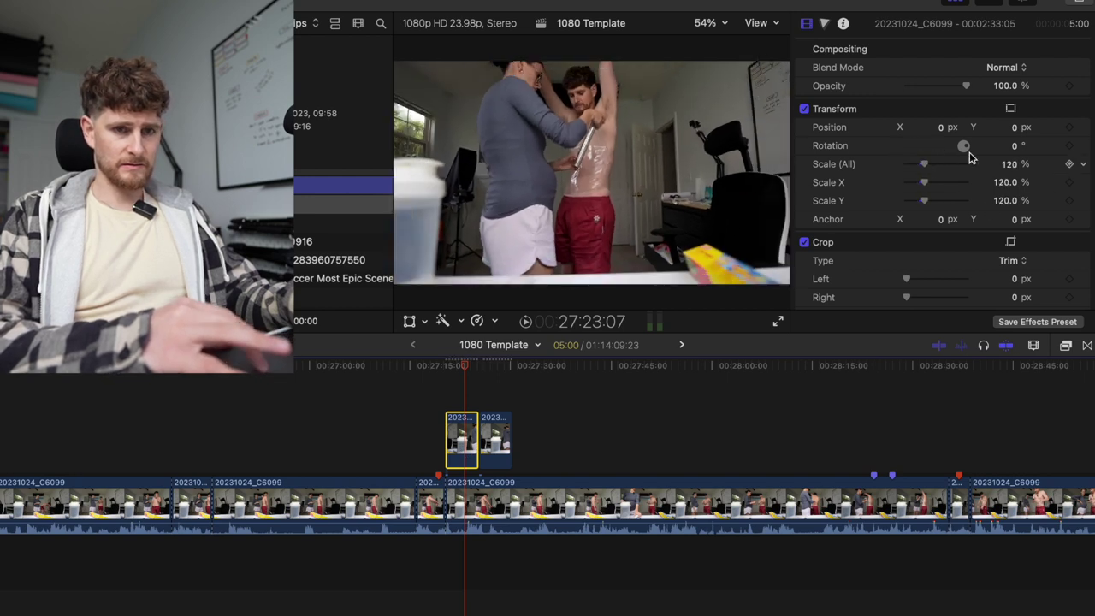
left_click_drag(1016, 130, 1015, 129)
left_click(935, 130)
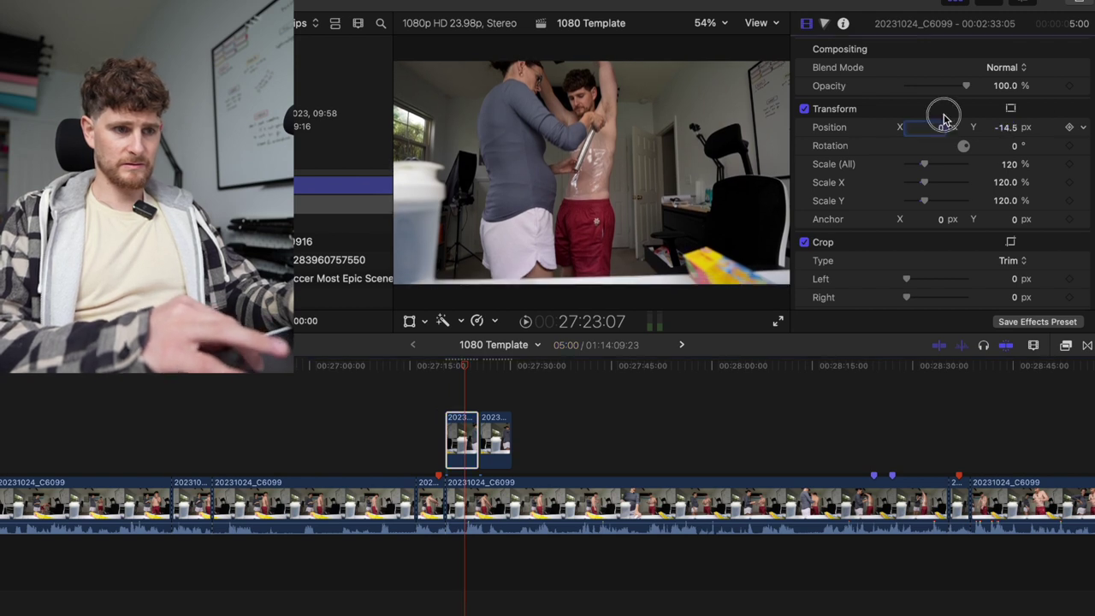
type("75")
key("Return")
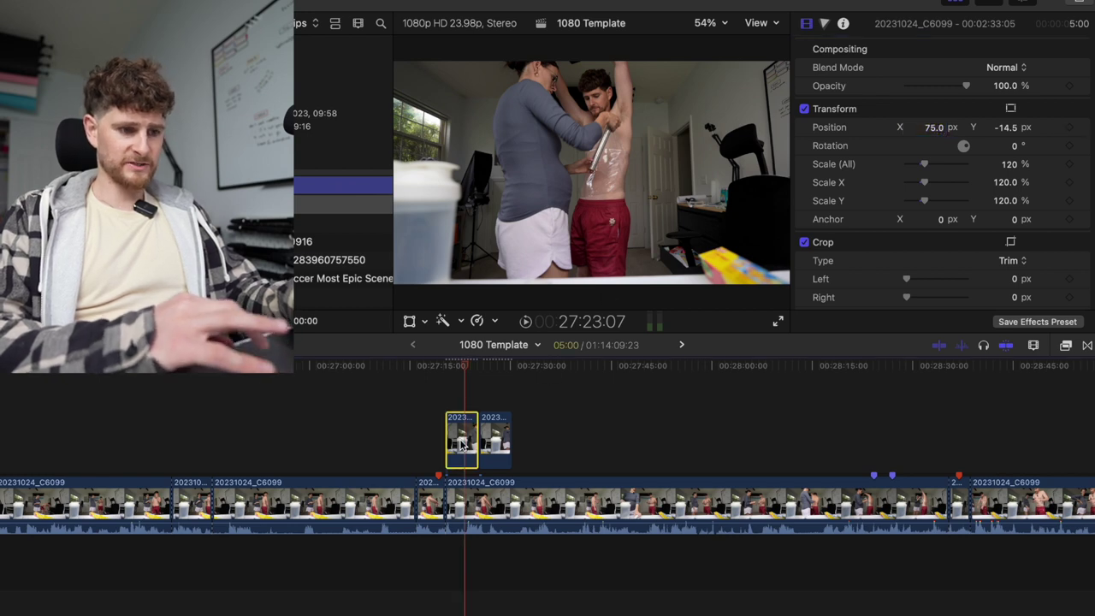
- Apply the first freeze frame's transform of 120% scale, X 75 px and Y -14.5 px to the second freeze frame
left_click(503, 443)
left_click(499, 440)
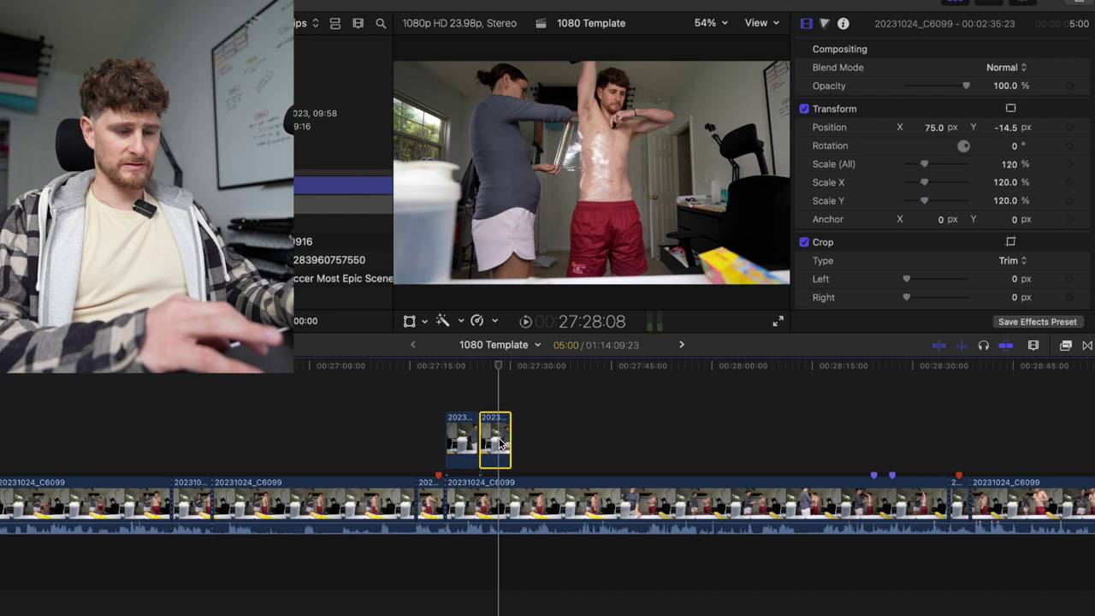
- Scrub the C6099 clip for another wrapping pose and mark the frame at 28:31:13
scroll(476, 440, "right", 4)
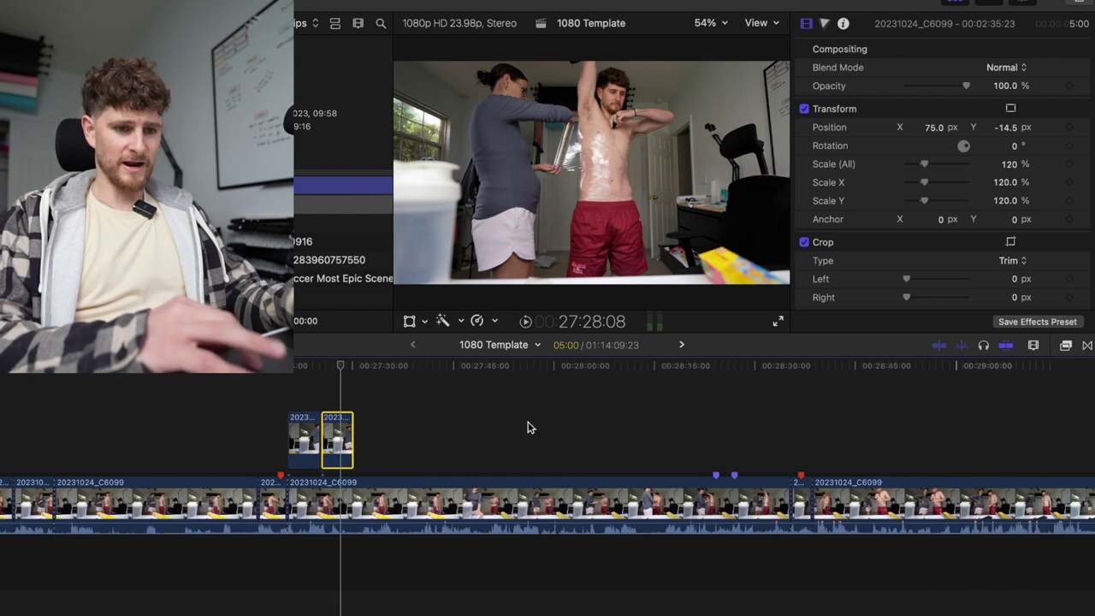
left_click(771, 398)
left_click(761, 370)
mouse_move(761, 369)
left_mouse_down()
mouse_move(744, 368)
mouse_move(764, 370)
left_mouse_up()
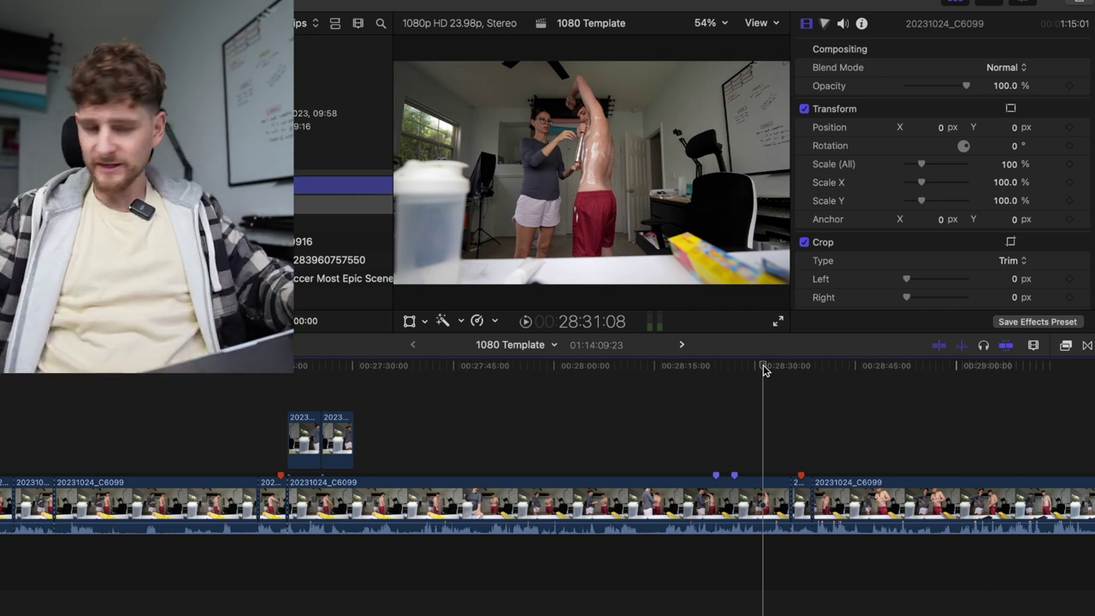
left_click_drag(764, 370, 729, 385)
left_click(776, 372)
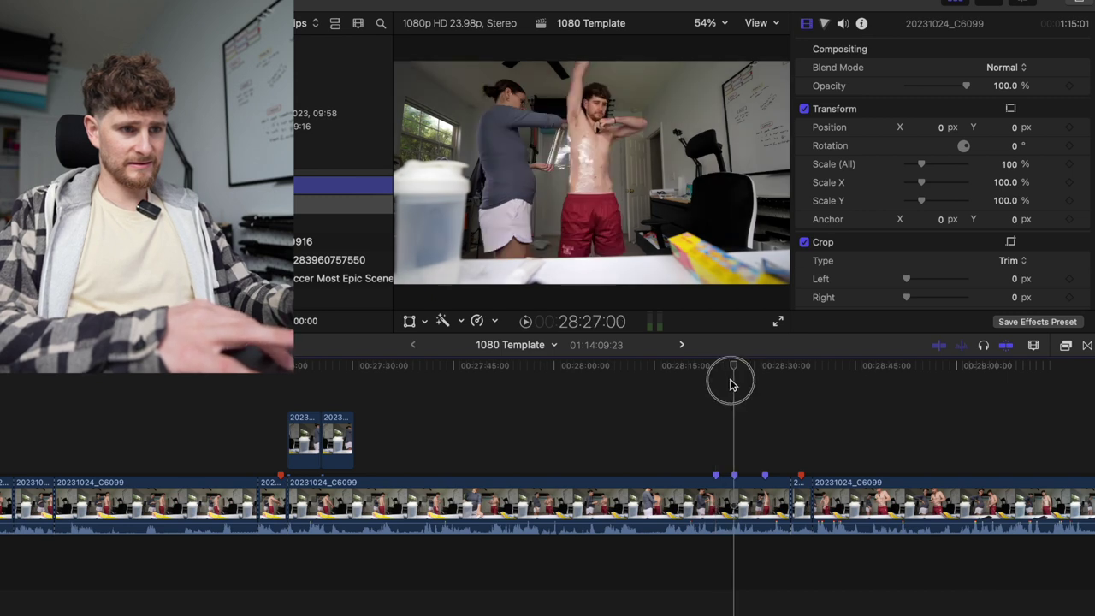
- Copy the marked C6099 clip above the storyline, insert a freeze frame at 28:31:13, and delete the leftover moving segments
left_click(766, 453)
left_click_drag(765, 505, 763, 399)
left_click(767, 440)
key("super+b")
left_click(810, 441)
left_click(709, 435, "super")
key("Delete")
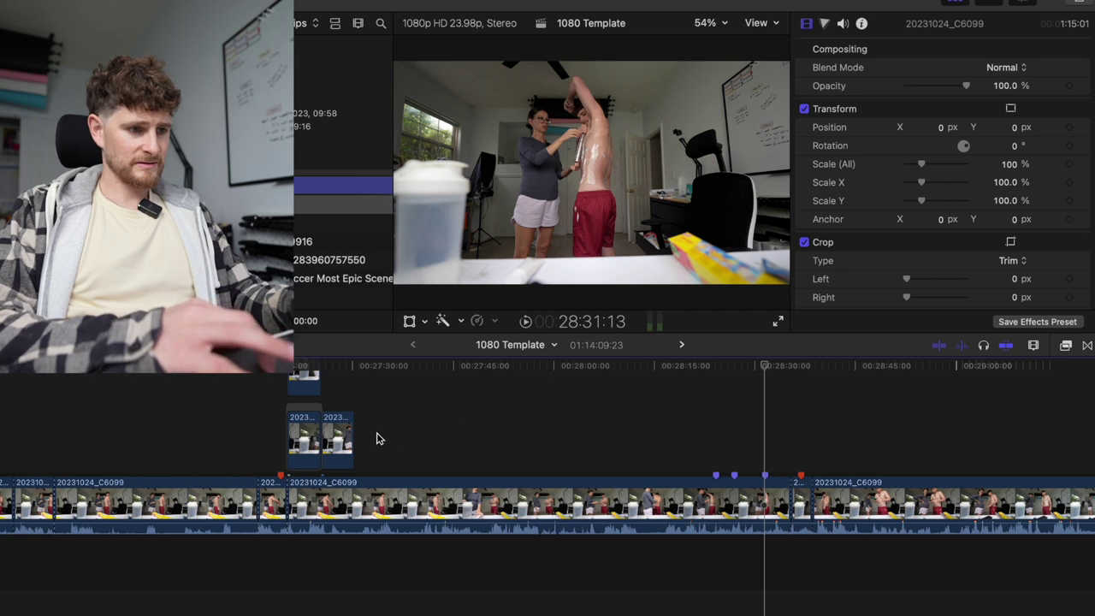
- Place the new freeze frame directly after the other two and paste their 120% scale and X 75, Y -14.5 px position onto it
scroll(376, 437, "up", 2)
left_click_drag(356, 477, 379, 482)
left_click(346, 478)
left_click(377, 483)
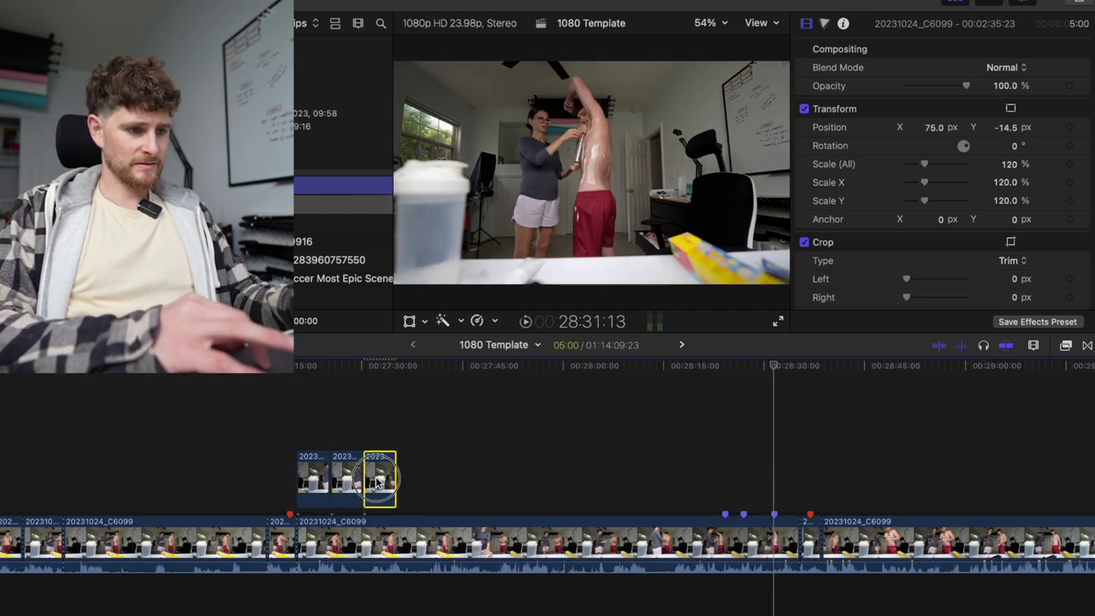
key("shift+super+v")
key("Return")
left_click(379, 466)
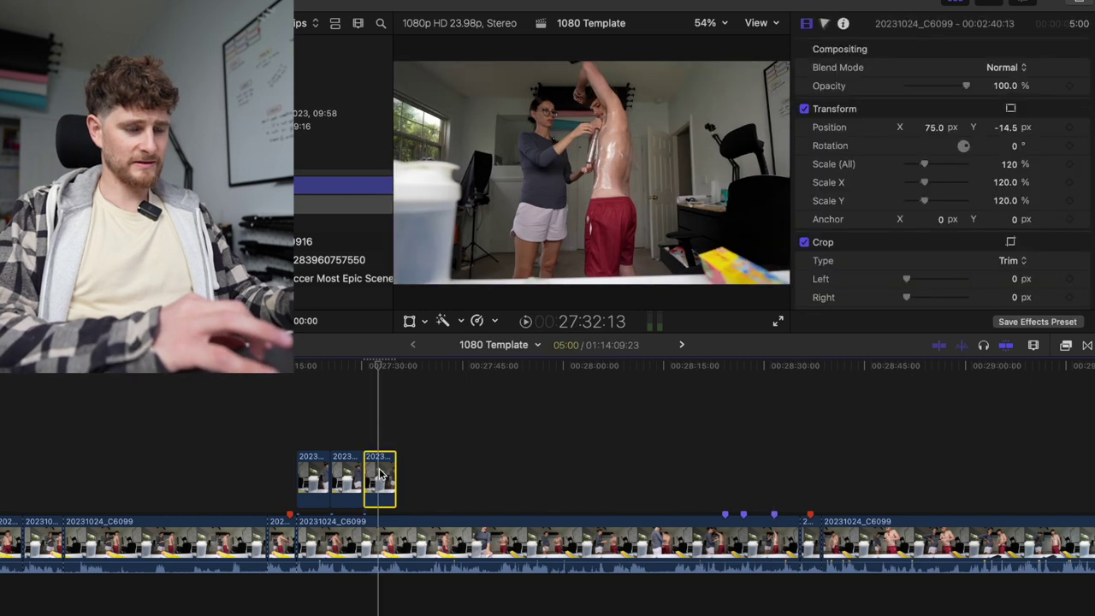
- Review the first freeze frame, and scrub the C6099 footage from about 28:40 to 29:28 for further thumbnail poses
left_click_drag(376, 370, 318, 374)
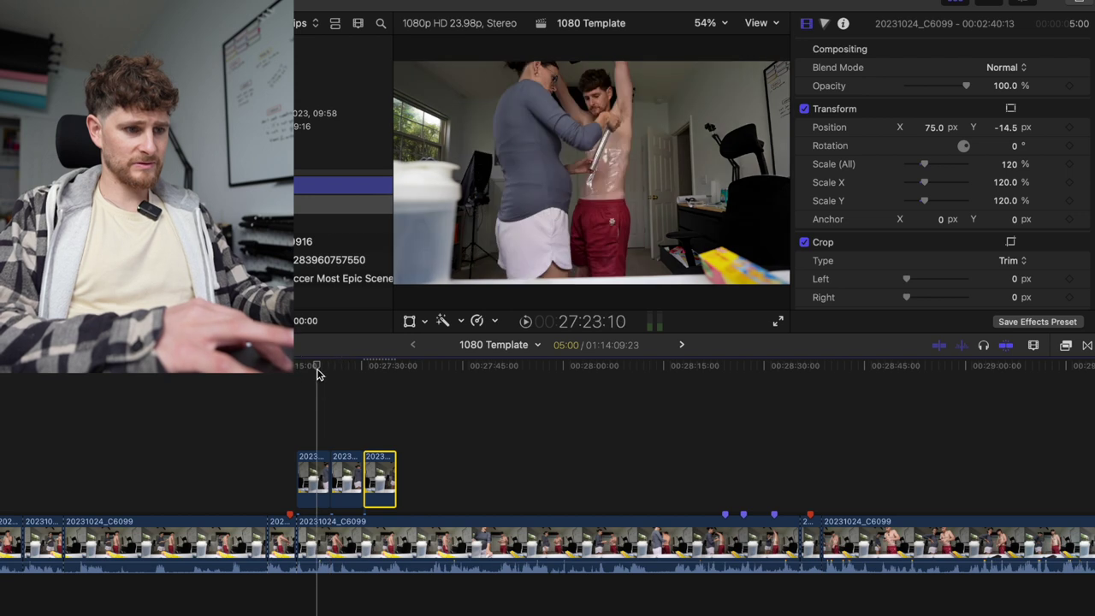
scroll(318, 374, "left", 1)
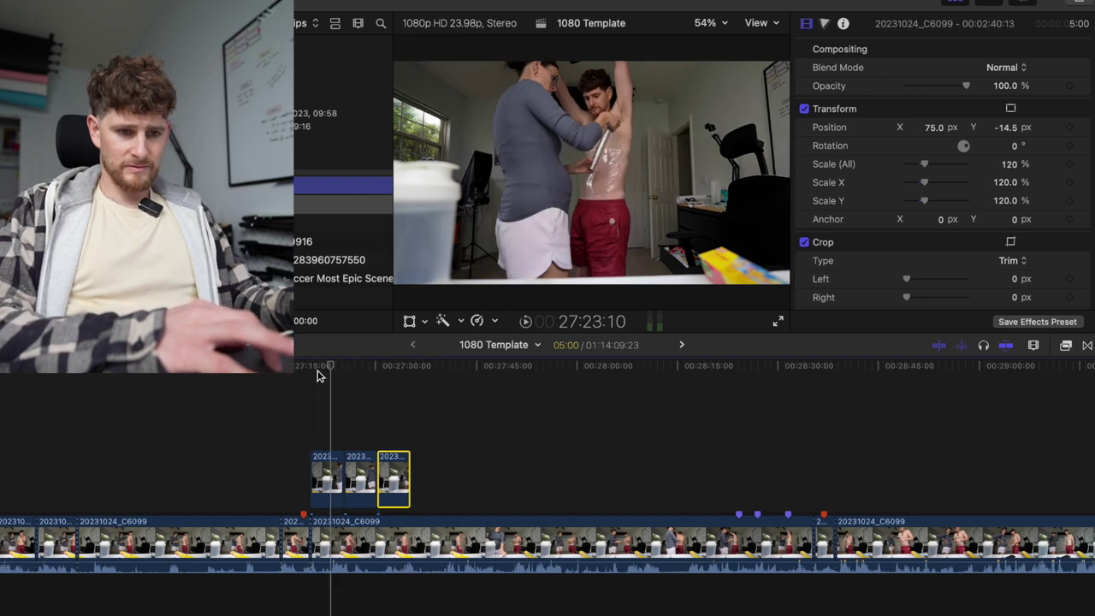
scroll(318, 374, "left", 15)
scroll(782, 453, "right", 4)
scroll(783, 453, "right", 8)
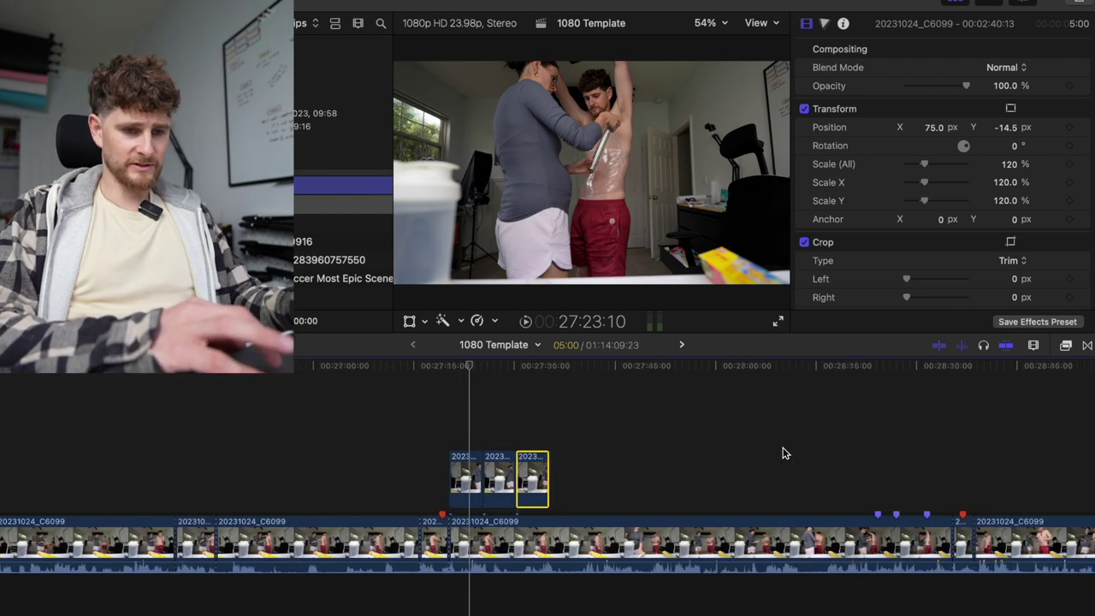
left_click(907, 481)
scroll(853, 457, "right", 8)
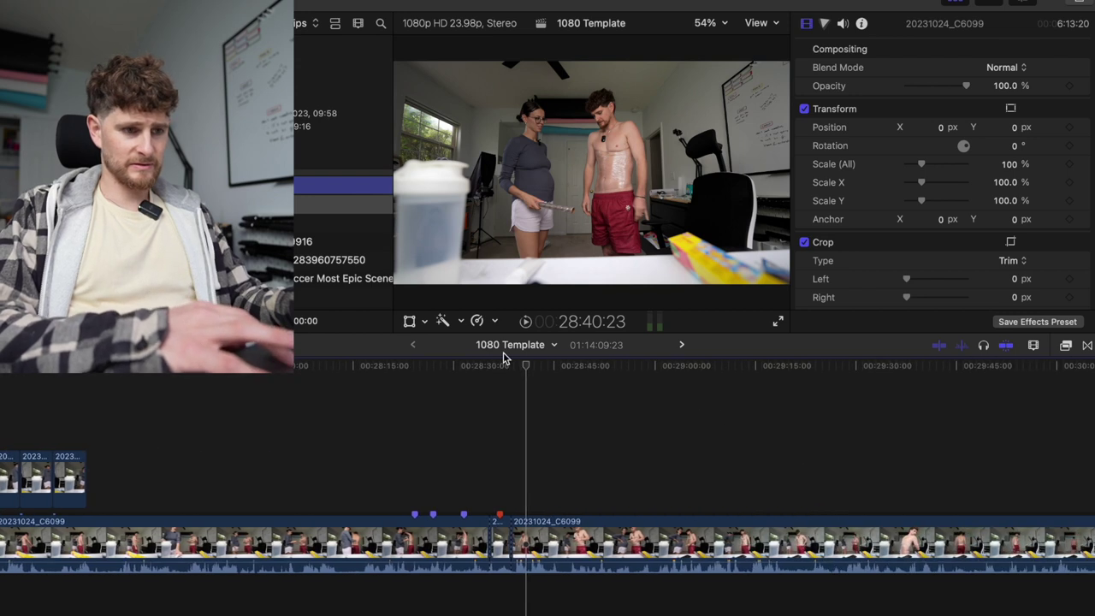
left_click_drag(525, 368, 607, 369)
key("super+Tab")
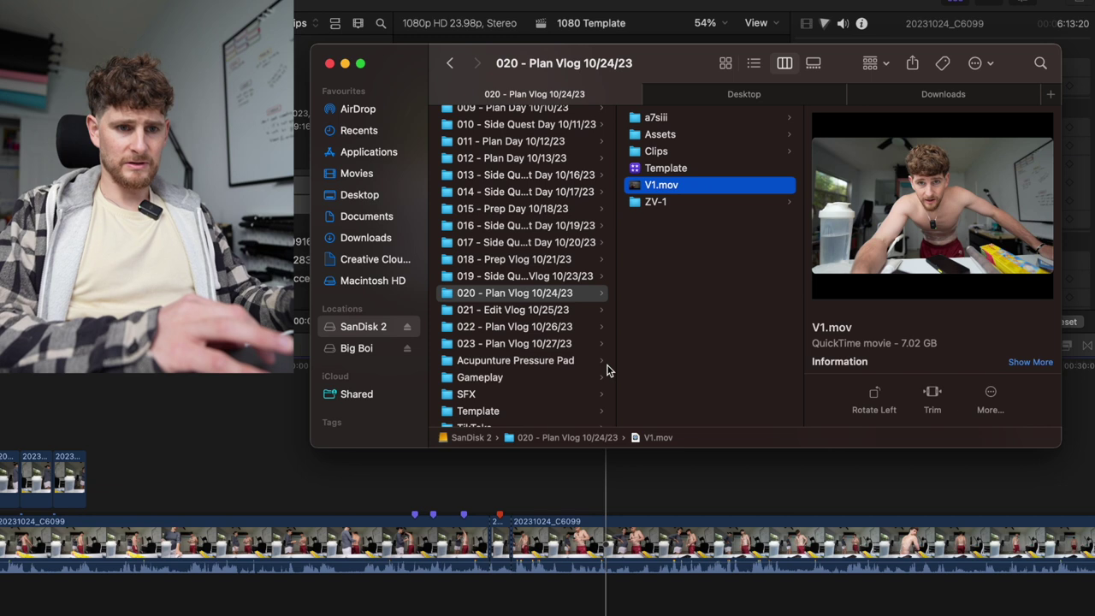
key("super+Tab")
left_click_drag(607, 369, 845, 373)
key("super+Tab")
key("super+Tab")
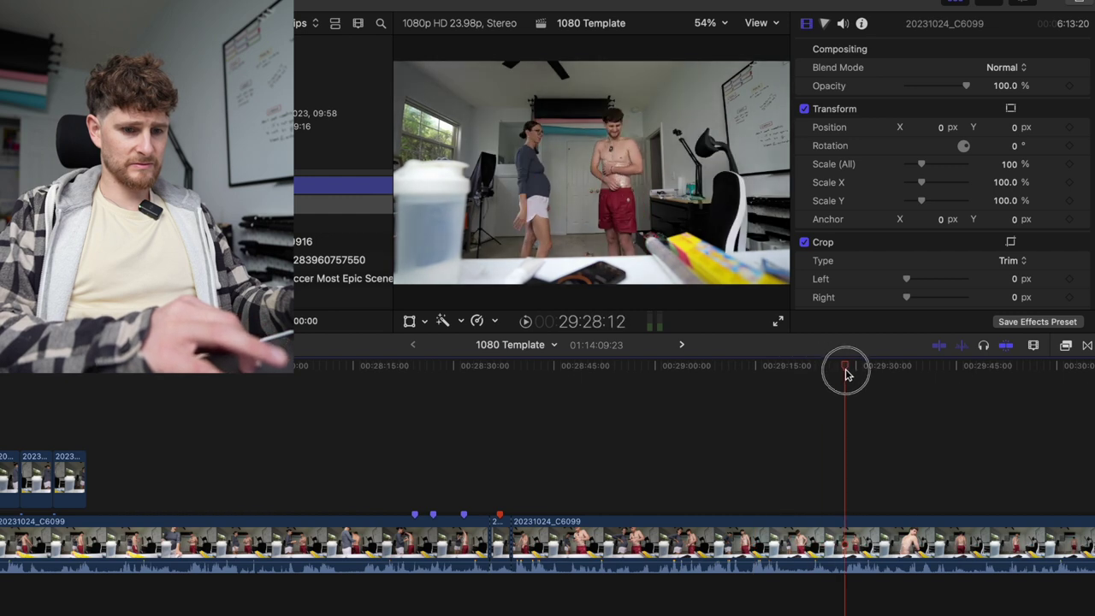
- Examine the long C6099 clip between about 29:28 and 34:52 for usable thumbnail frames
key("super+minus")
key("super+minus")
key("super+minus")
key("super+minus")
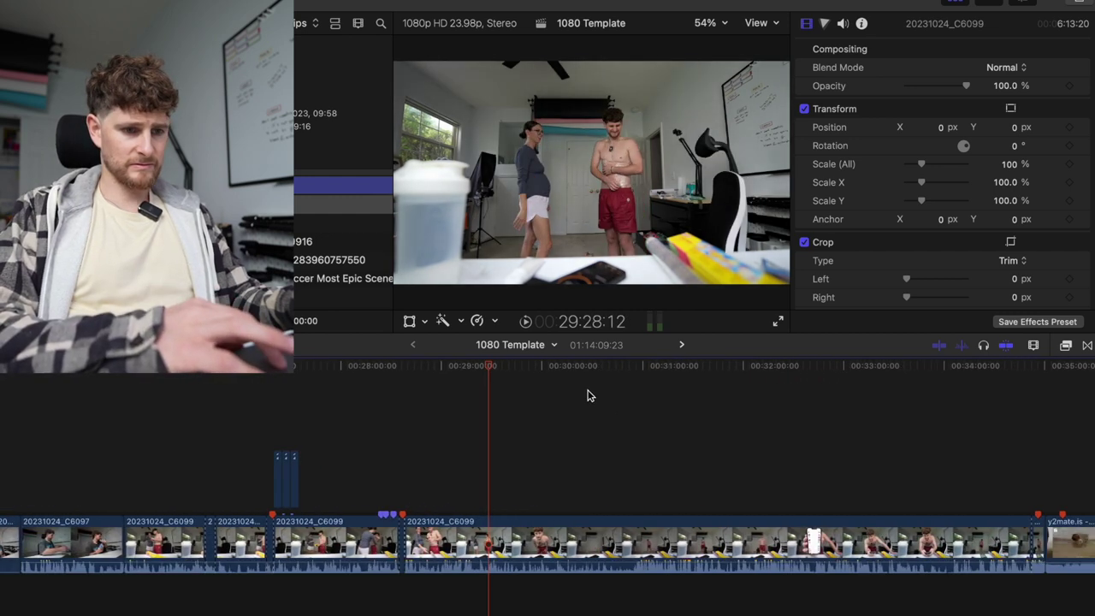
left_click_drag(618, 411, 1029, 413)
key("shift+super+r")
key("super+Tab")
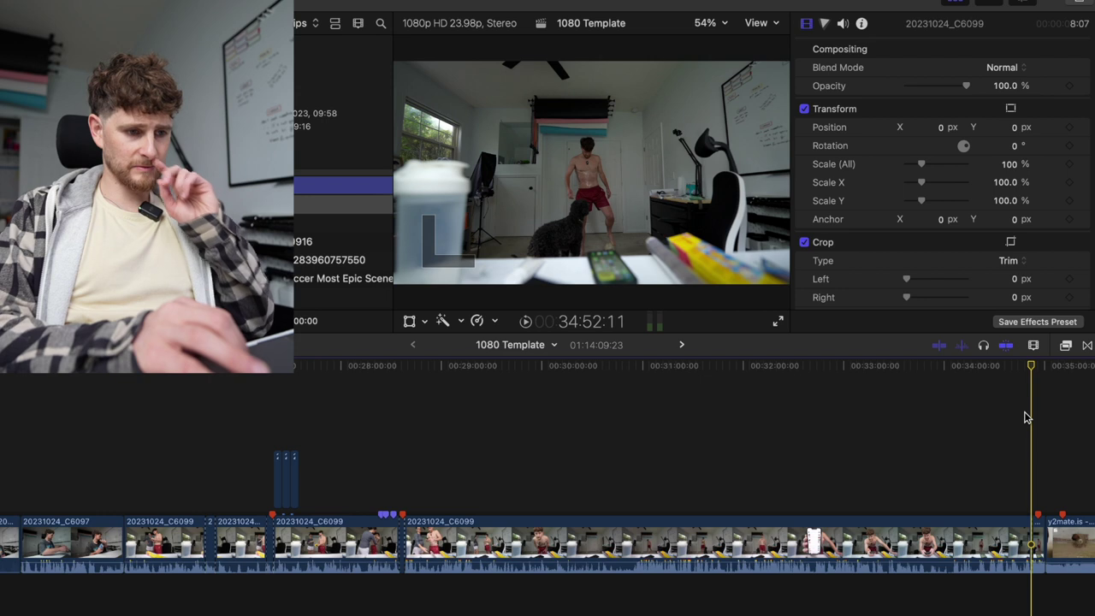
left_click_drag(589, 374, 638, 481)
scroll(637, 481, "right", 3)
scroll(637, 482, "right", 5)
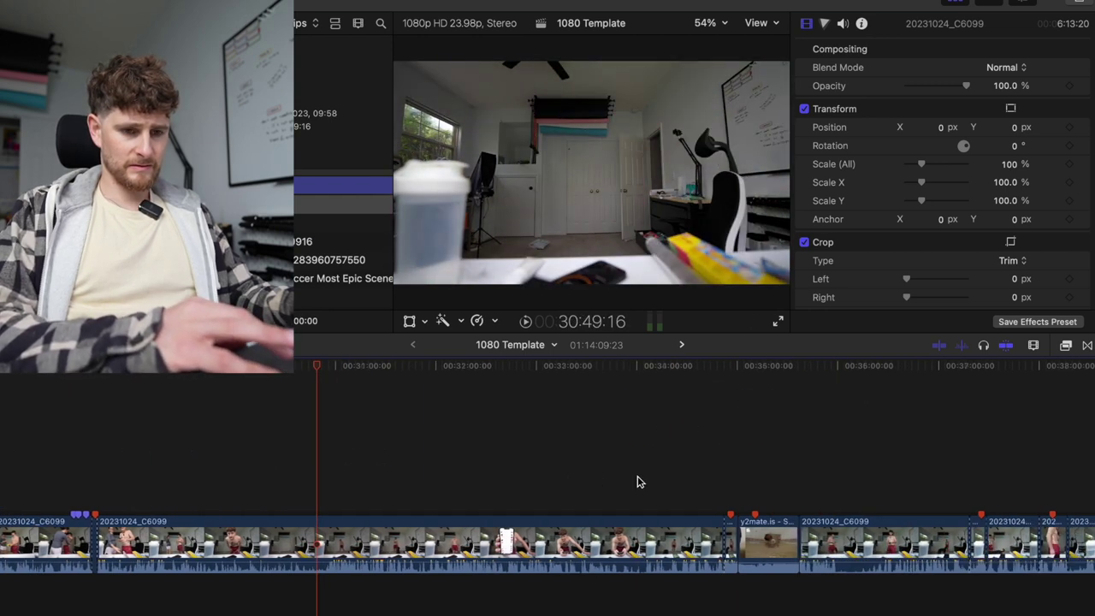
- Scrub the C6099 clips from about 36:57 to 40:33 for a suitable solo pose
left_click(760, 462)
left_click_drag(764, 371, 881, 390)
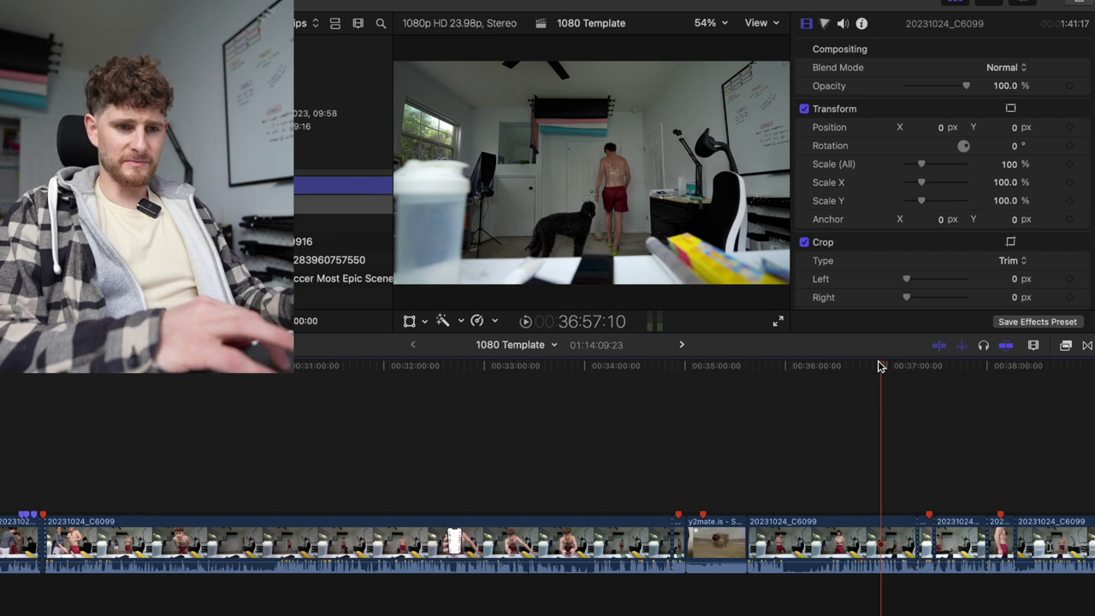
left_click_drag(881, 371, 905, 377)
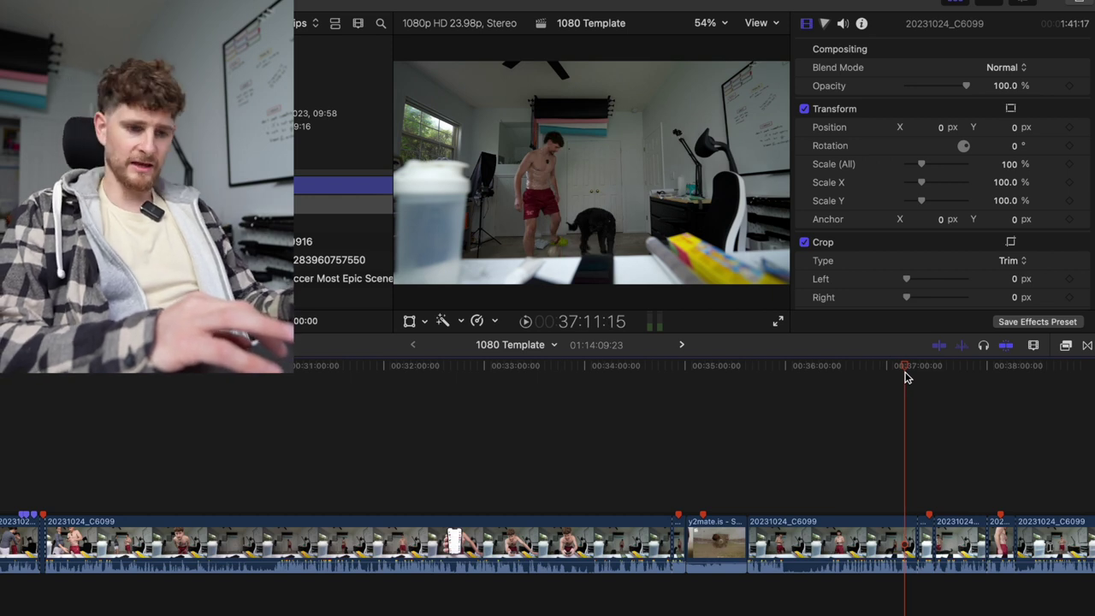
left_click_drag(905, 377, 1035, 393)
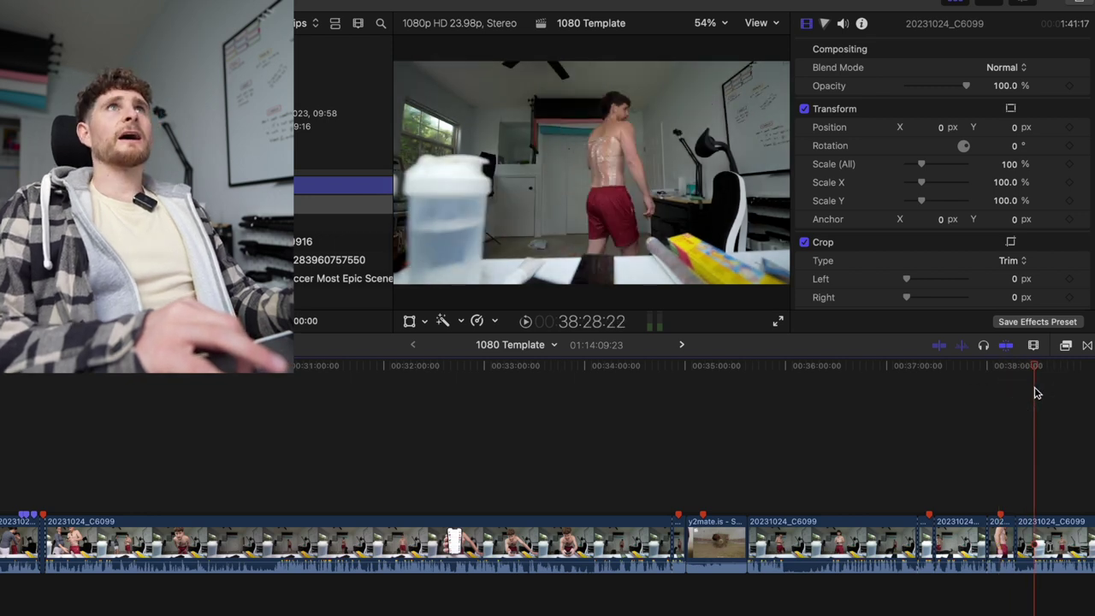
scroll(1033, 390, "right", 5)
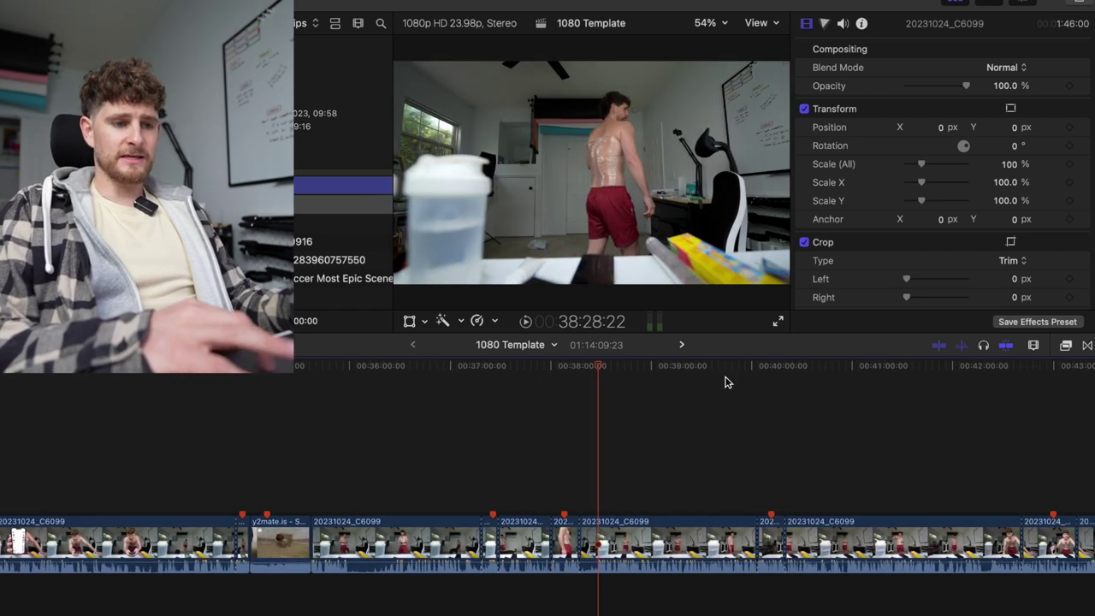
left_click_drag(601, 369, 662, 371)
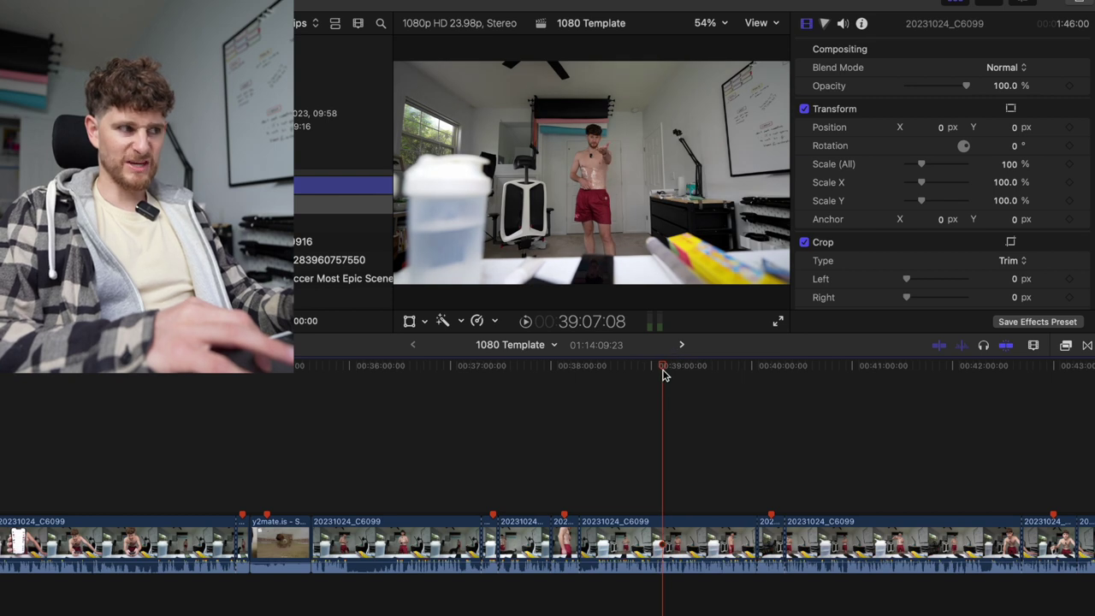
left_click_drag(663, 374, 756, 381)
left_click(765, 496)
left_click(807, 482)
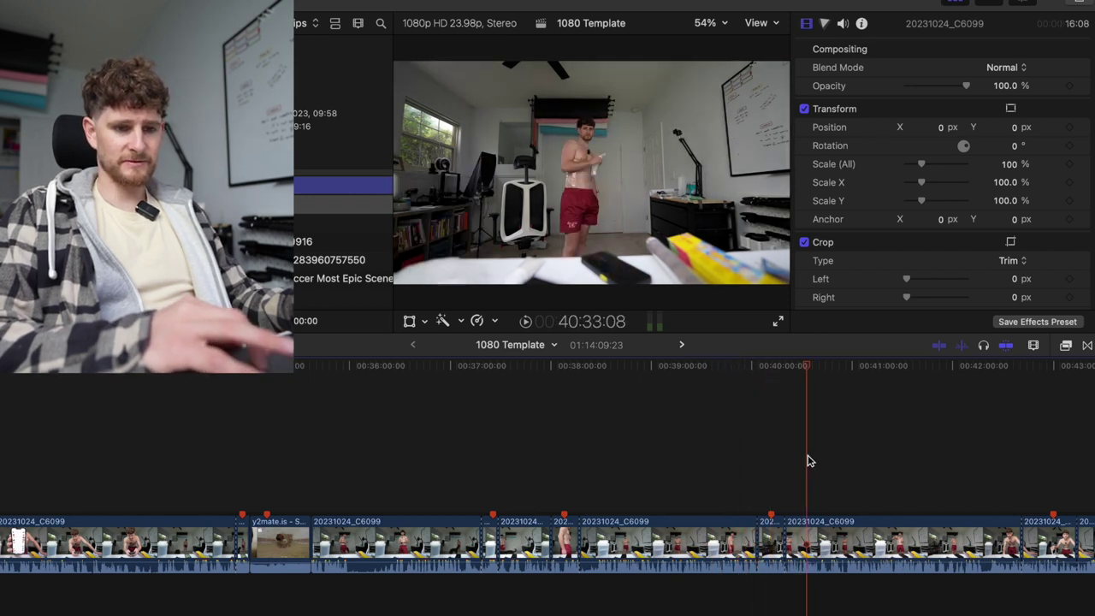
- Play and step through the pose leaning on the desk around 41:14 to 41:17 in the C6099 clip
left_click_drag(812, 379, 878, 394)
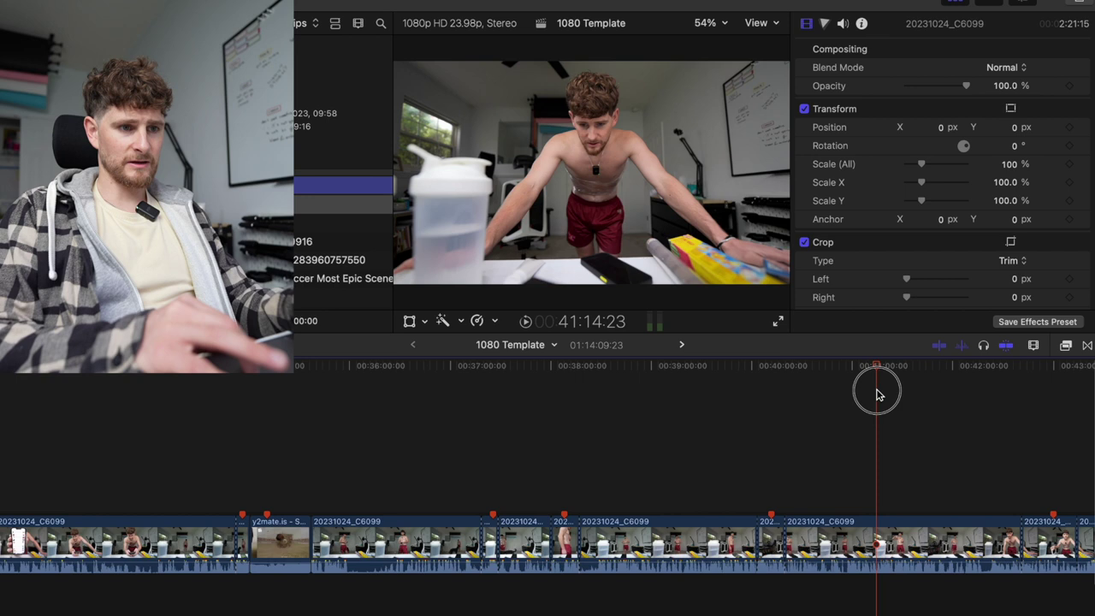
key("space")
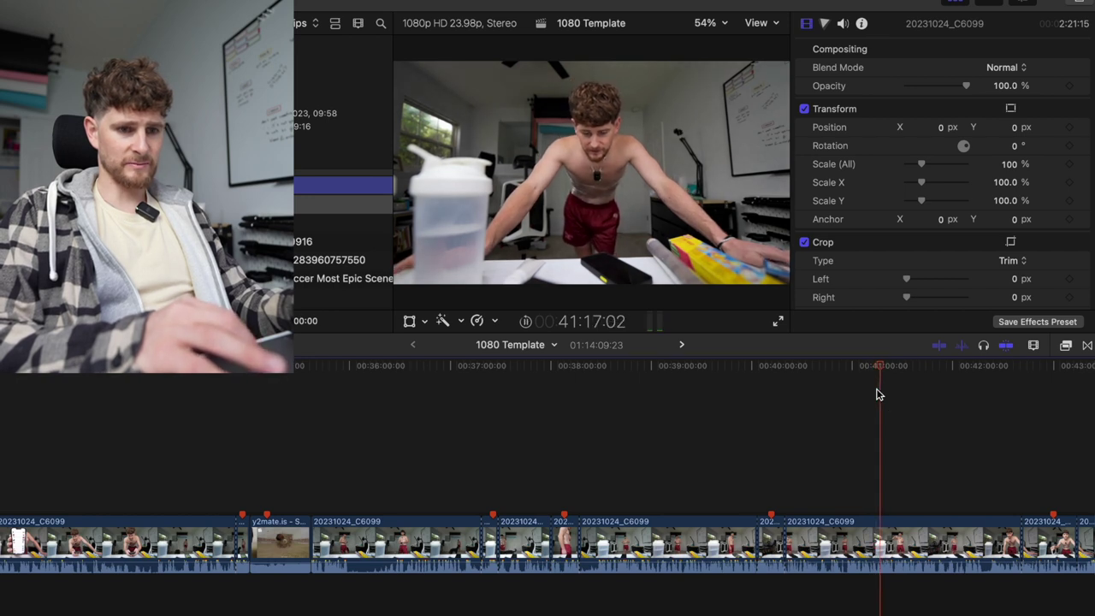
key("space")
scroll(878, 394, "right", 2)
key("Left")
key("Left")
key("Left")
key("Left")
key("Left")
key("Left")
key("Left")
key("Left")
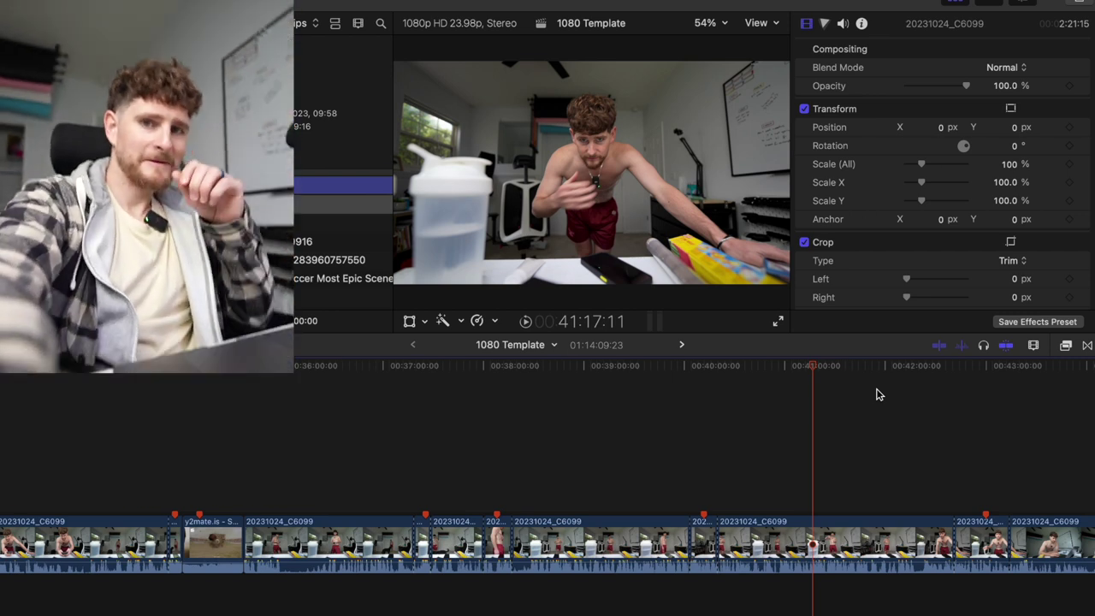
- Locate the best frame of the leaning pose and mark the C6099 clip at 41:16:18
left_click_drag(817, 376, 807, 372)
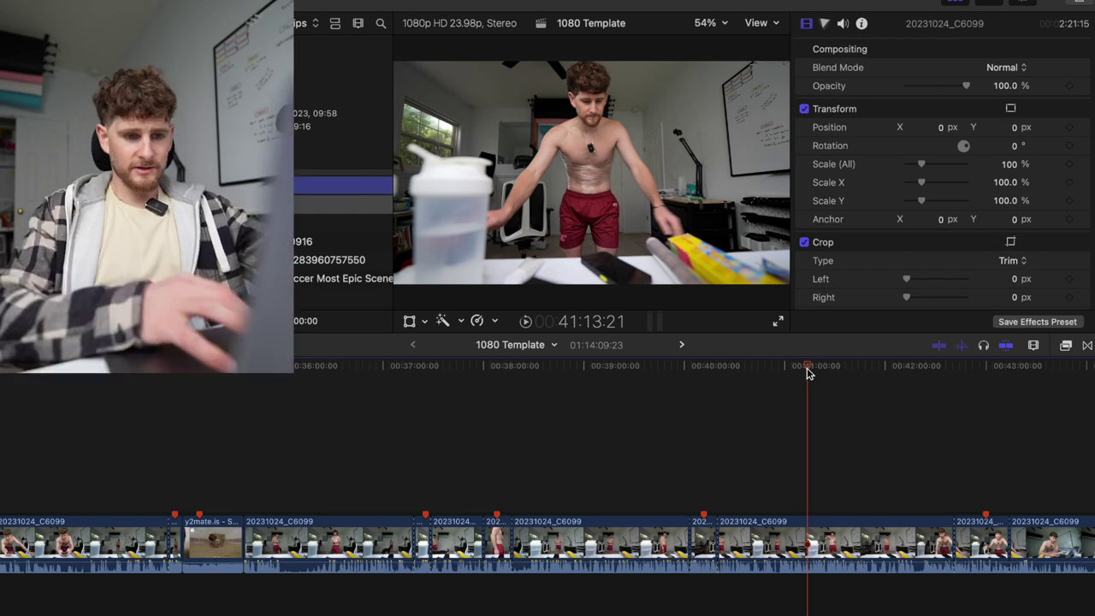
left_click(809, 366)
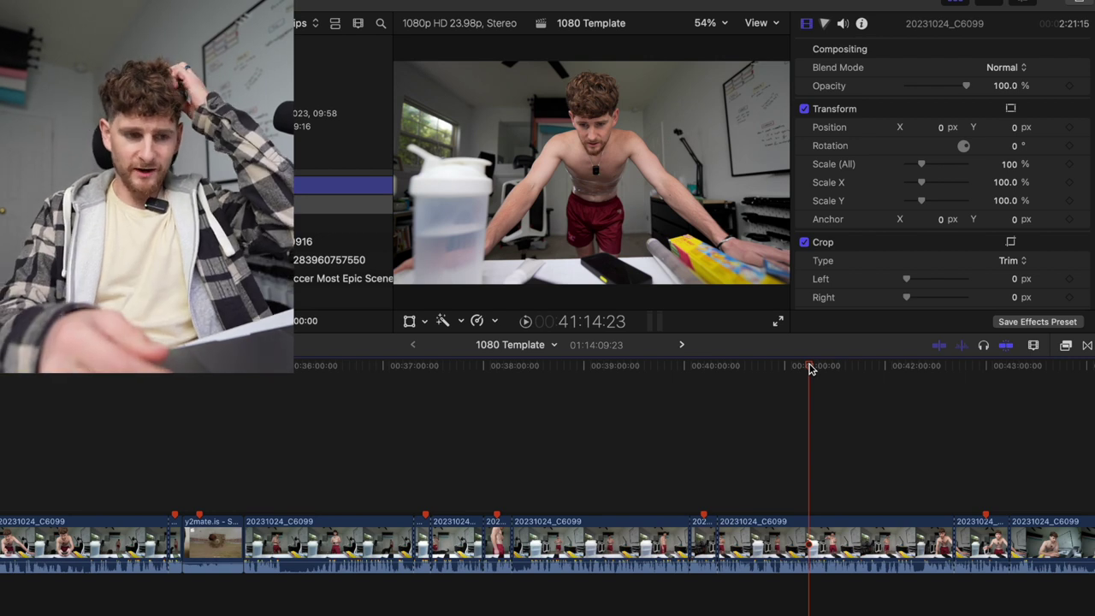
key("super+equal")
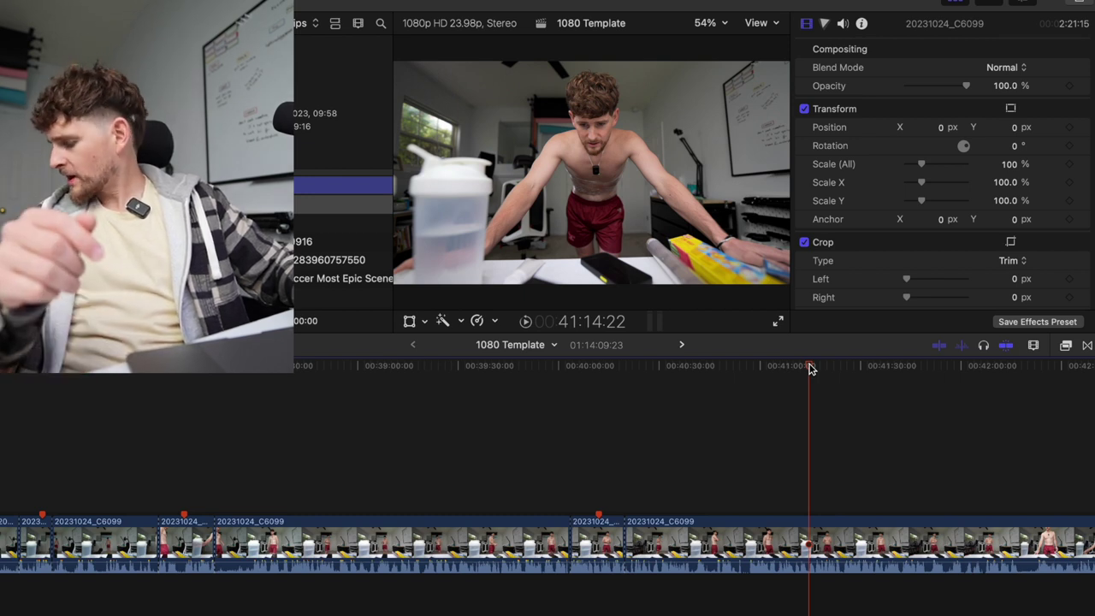
mouse_move(811, 370)
left_mouse_down()
mouse_move(828, 370)
mouse_move(814, 372)
left_mouse_up()
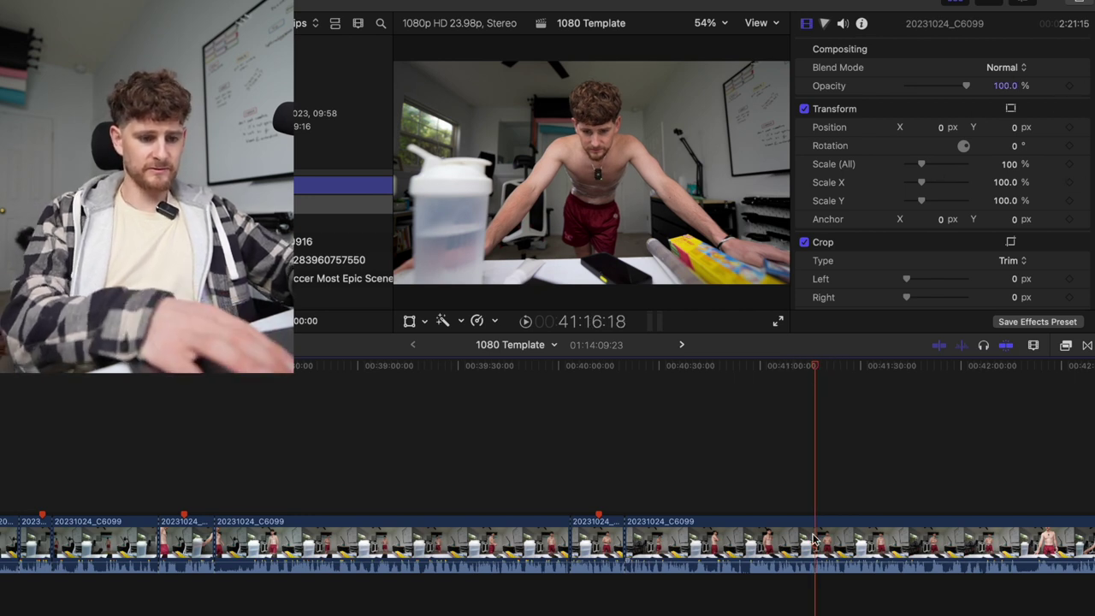
- Copy the marked clip above the storyline, insert a freeze frame at 41:16:18, and delete the leftover moving segments
left_click_drag(815, 538, 814, 485)
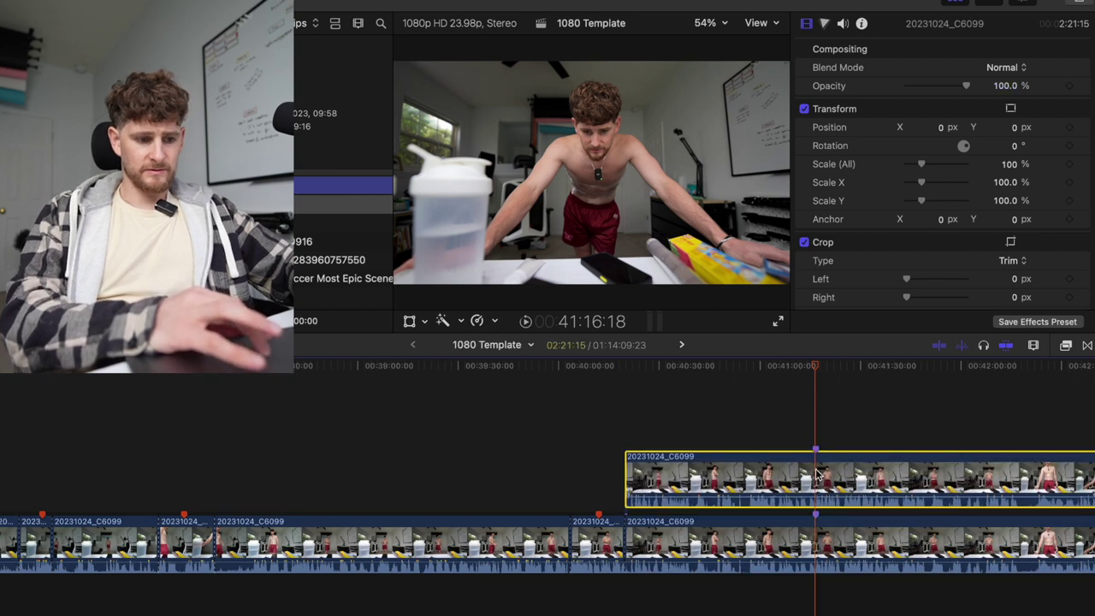
key("super+b")
left_click(770, 479, "super")
key("Delete")
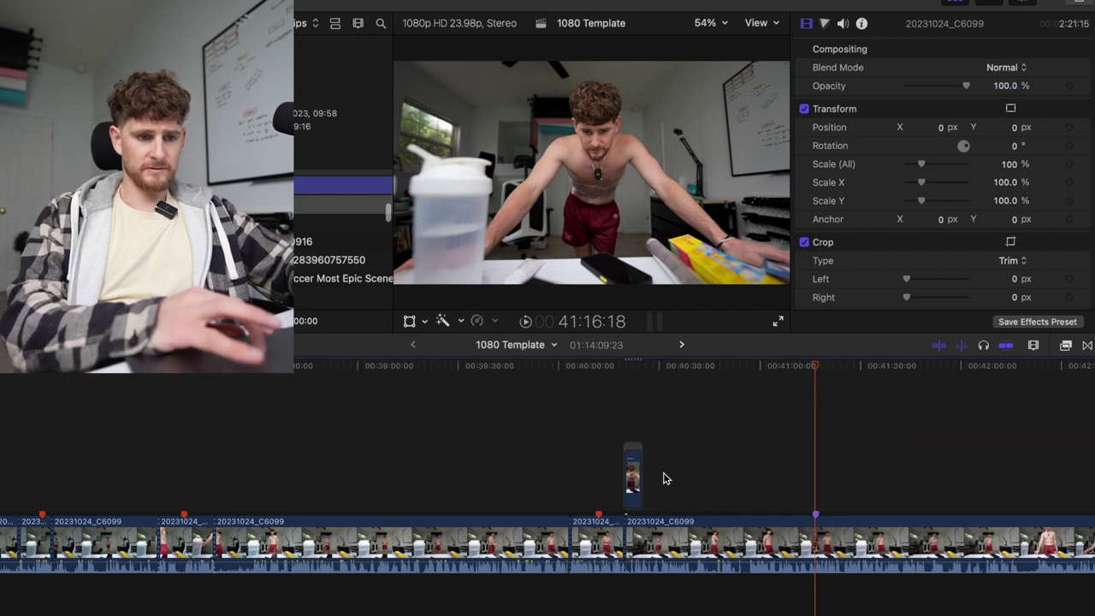
- Scale the leaning-pose freeze frame to 113%
left_click(634, 479)
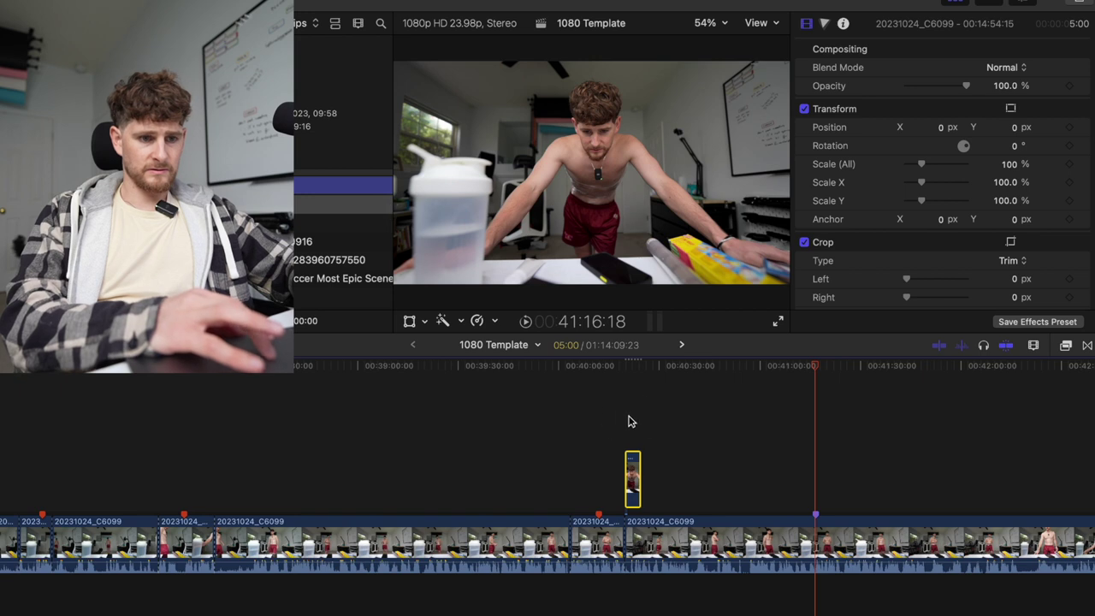
key("Up")
left_click_drag(930, 172, 924, 172)
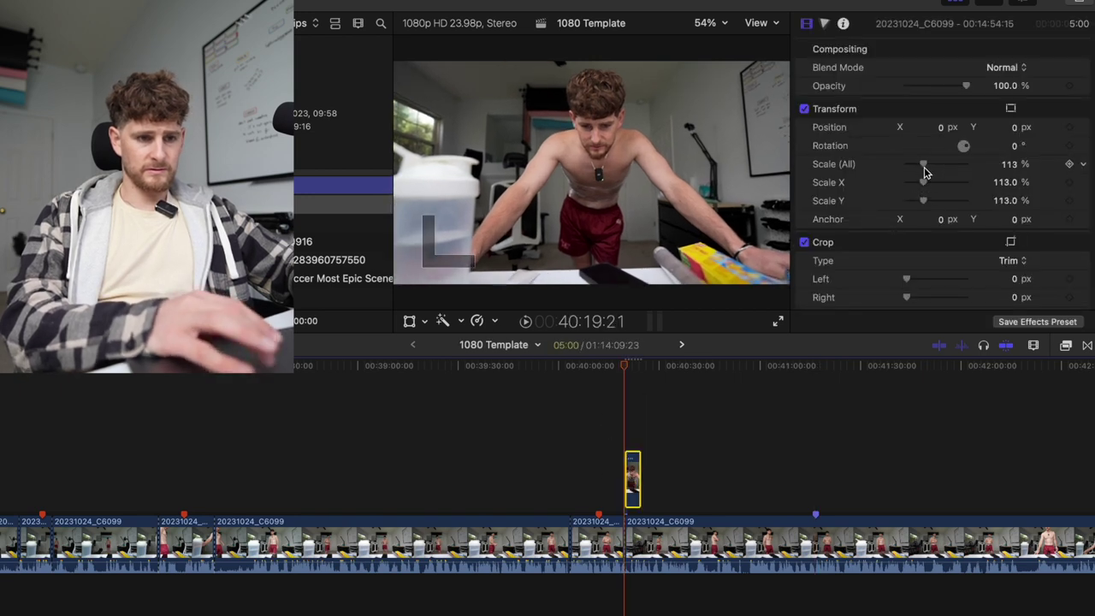
- Add a Color Wheels correction to the leaning-pose freeze frame, color-mask the red shorts, and raise the shadows saturation inside the mask
left_click(823, 26)
left_click(871, 47)
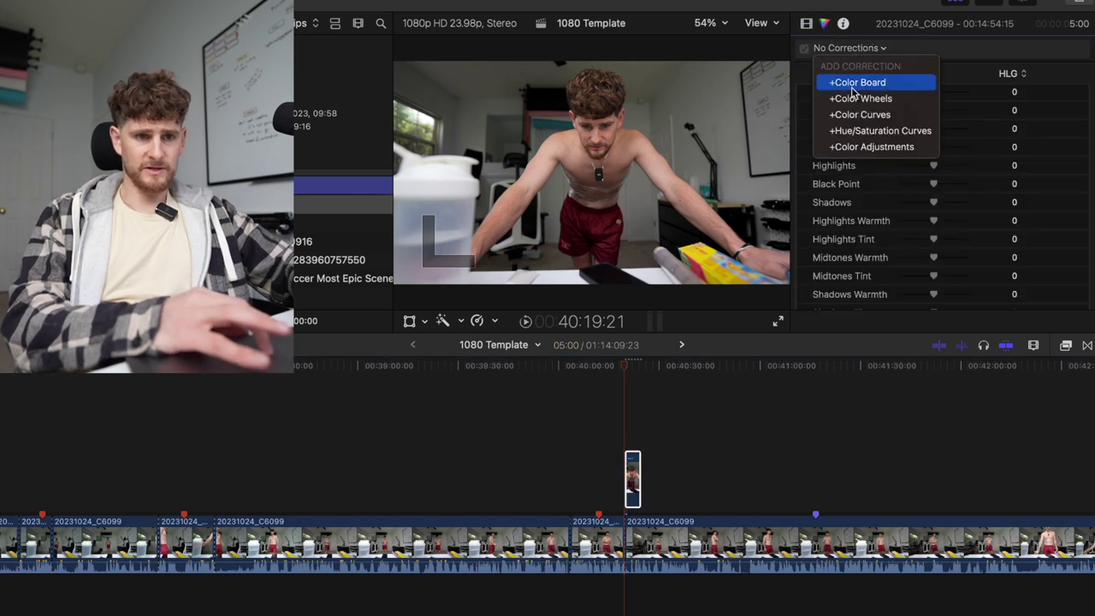
left_click(855, 98)
left_click(1024, 51)
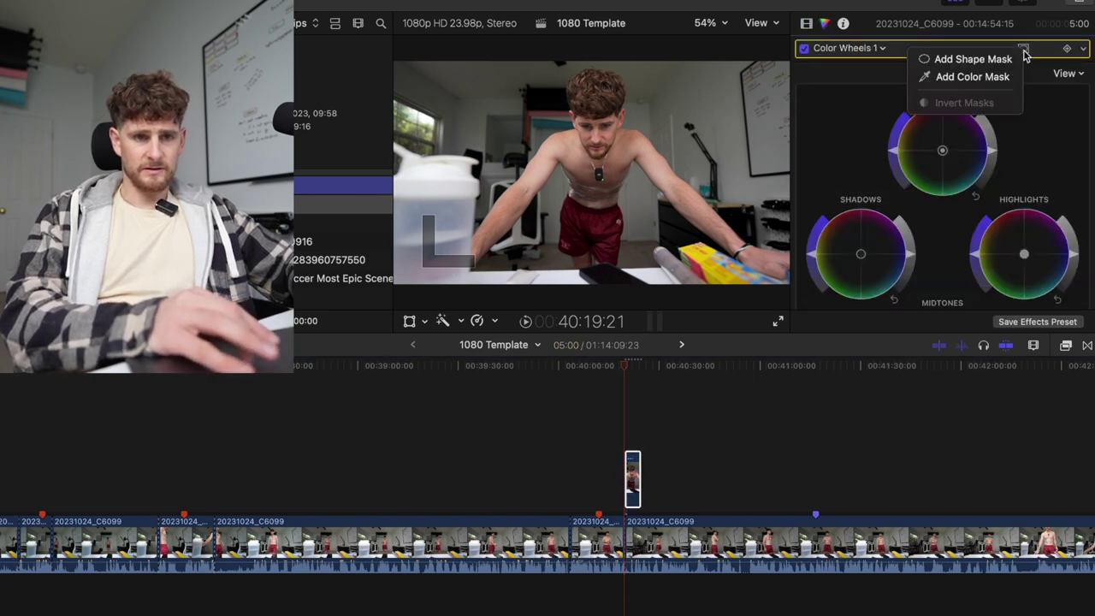
left_click(997, 77)
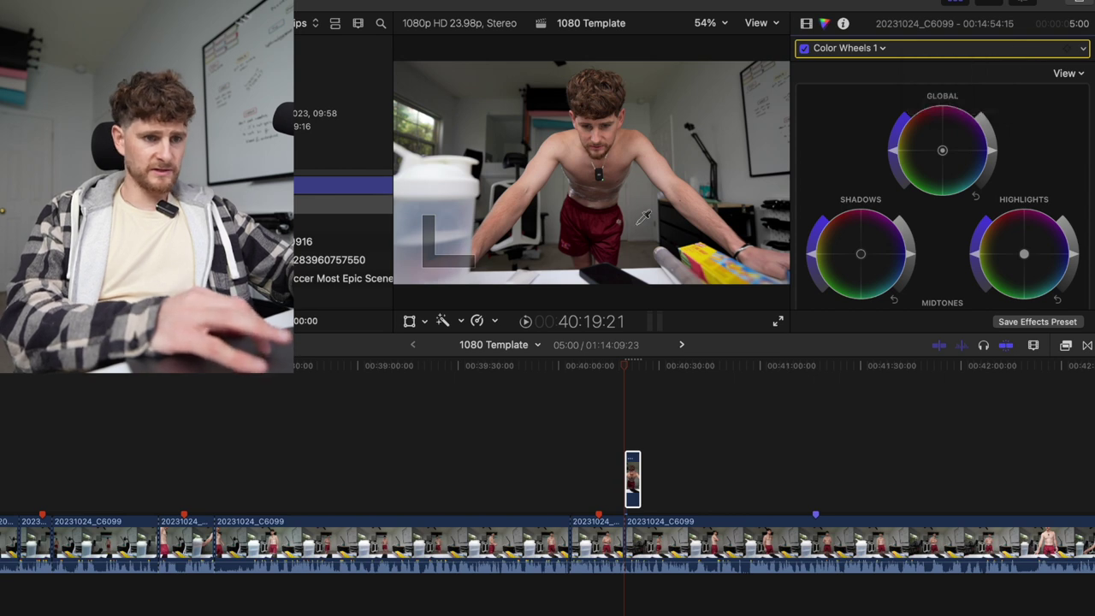
left_click_drag(602, 220, 612, 214)
scroll(839, 162, "down", 4)
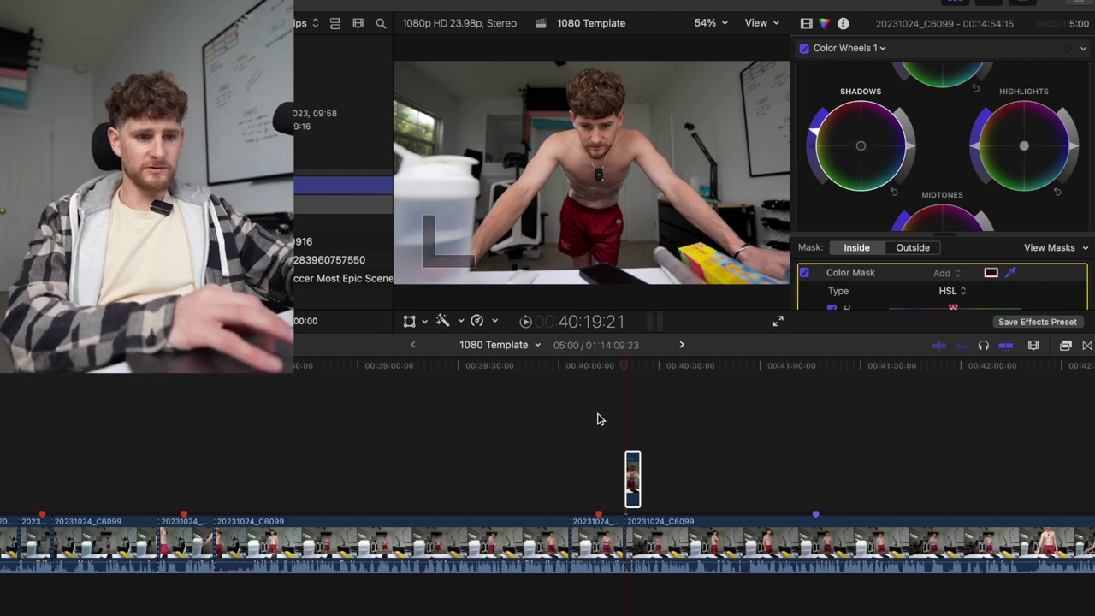
- Save the leaning-pose freeze frame as a still image named 1080 Template in the 020 - Plan Vlog 10/24/23 folder
left_click(632, 460)
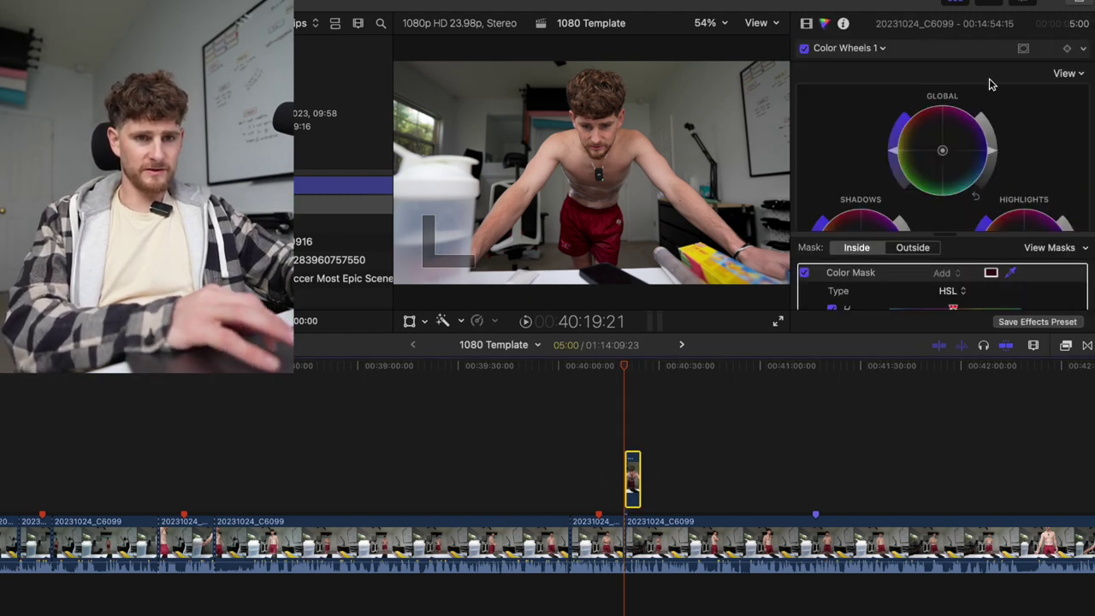
left_click(1083, 3)
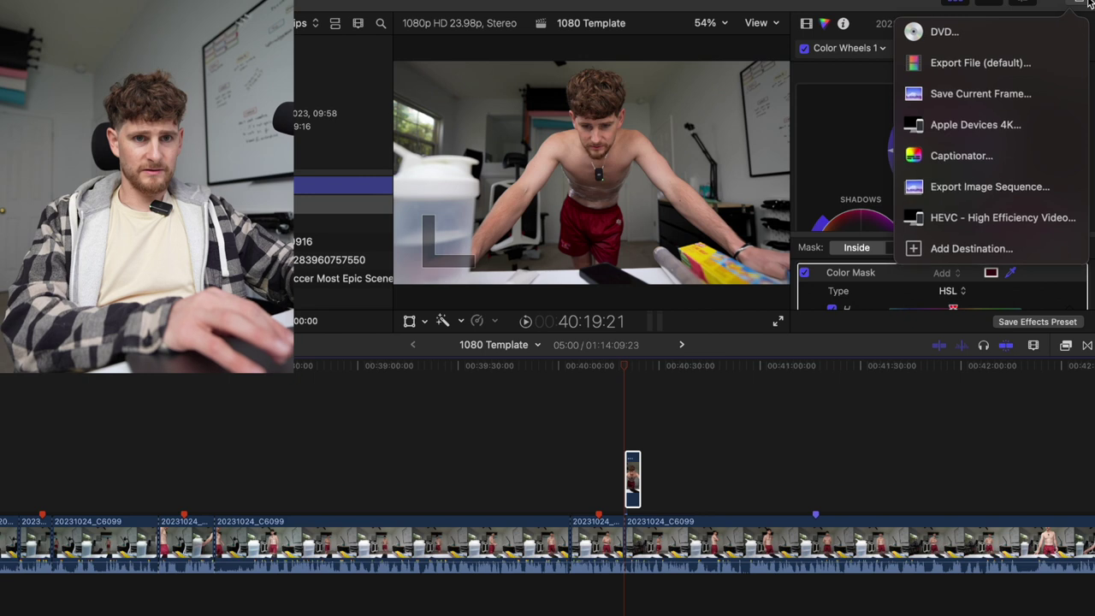
left_click(1015, 96)
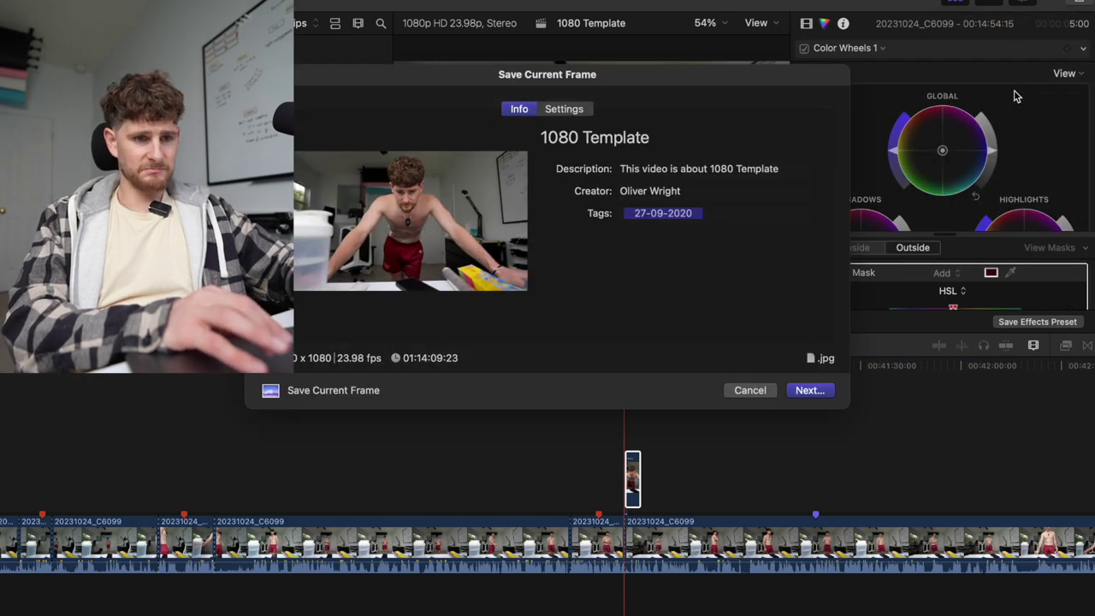
key("Return")
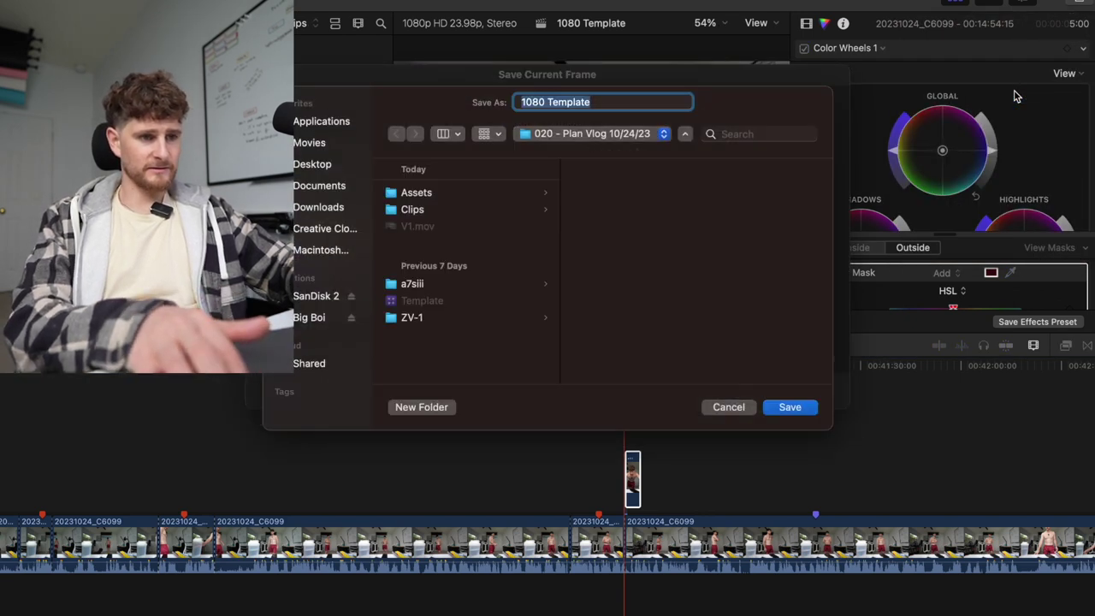
key("Return")
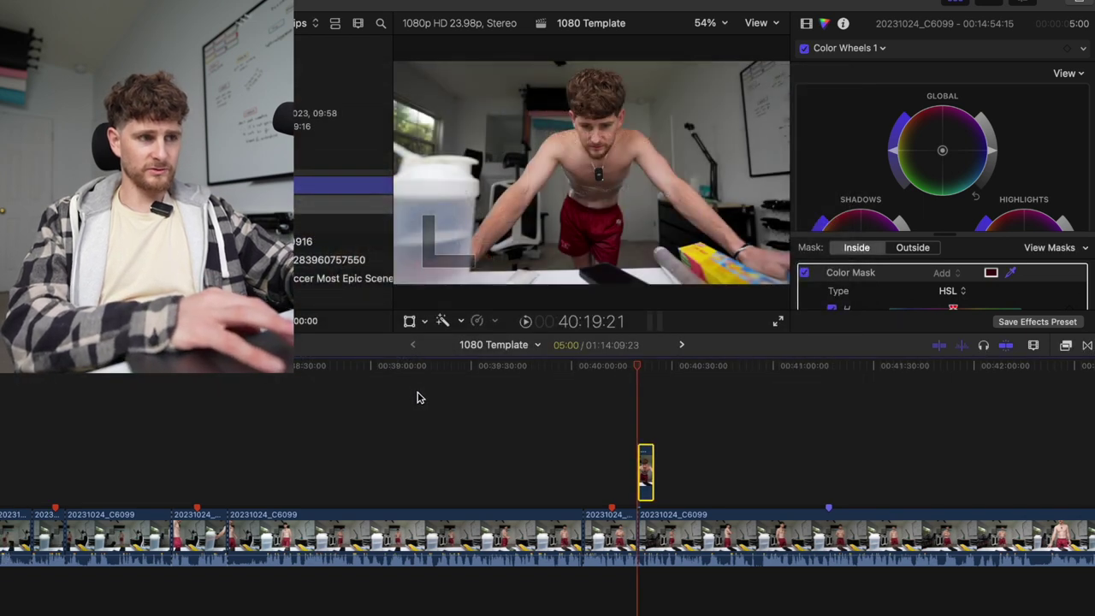
scroll(417, 397, "left", 10)
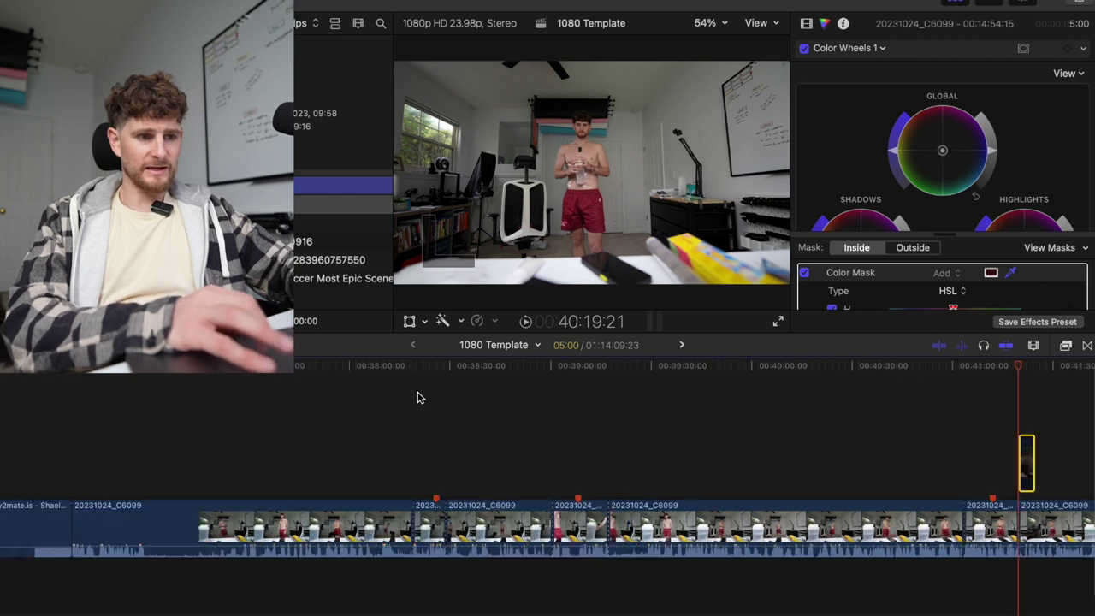
scroll(419, 397, "left", 3)
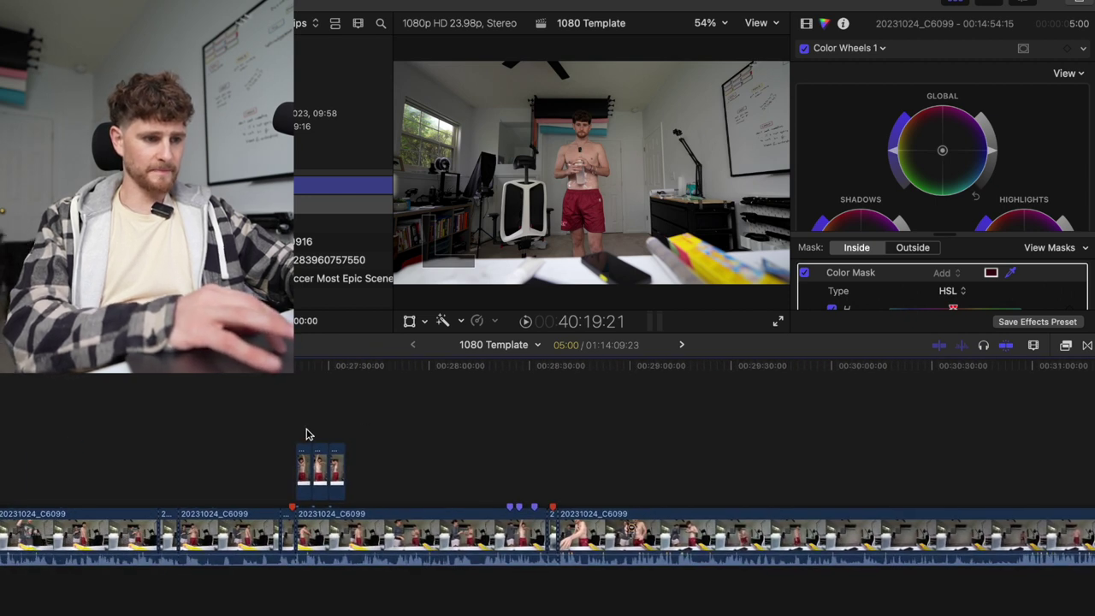
left_click(303, 466)
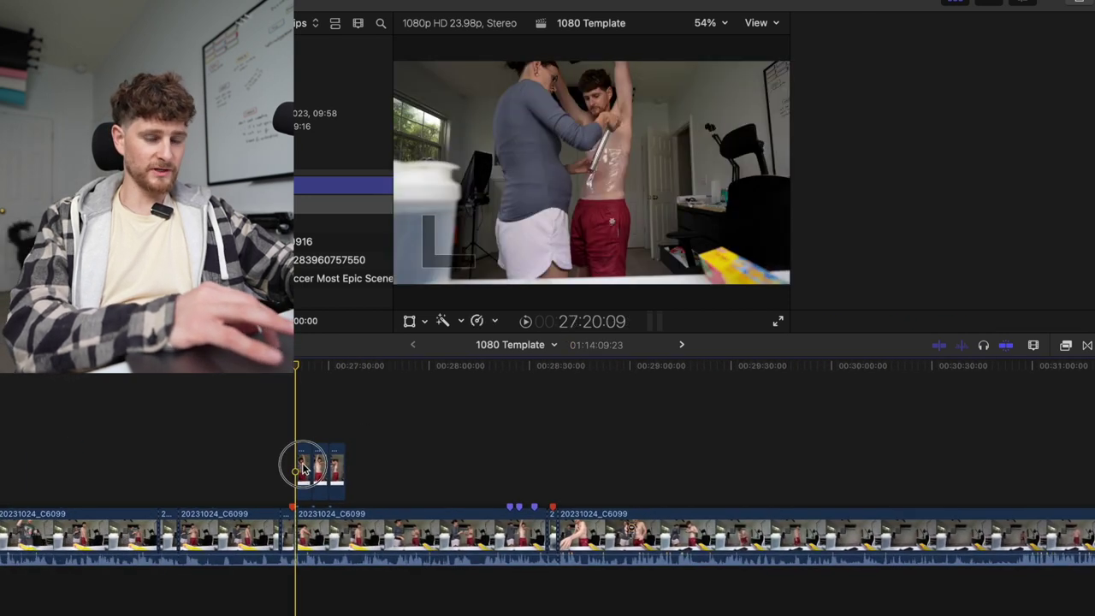
left_click(1083, 7)
key("Escape")
- Copy the leaning-pose freeze frame and paste only its Color Wheels 1 effect, without Transform, onto the three freeze frames near 27:20
scroll(658, 440, "right", 5)
scroll(659, 440, "right", 15)
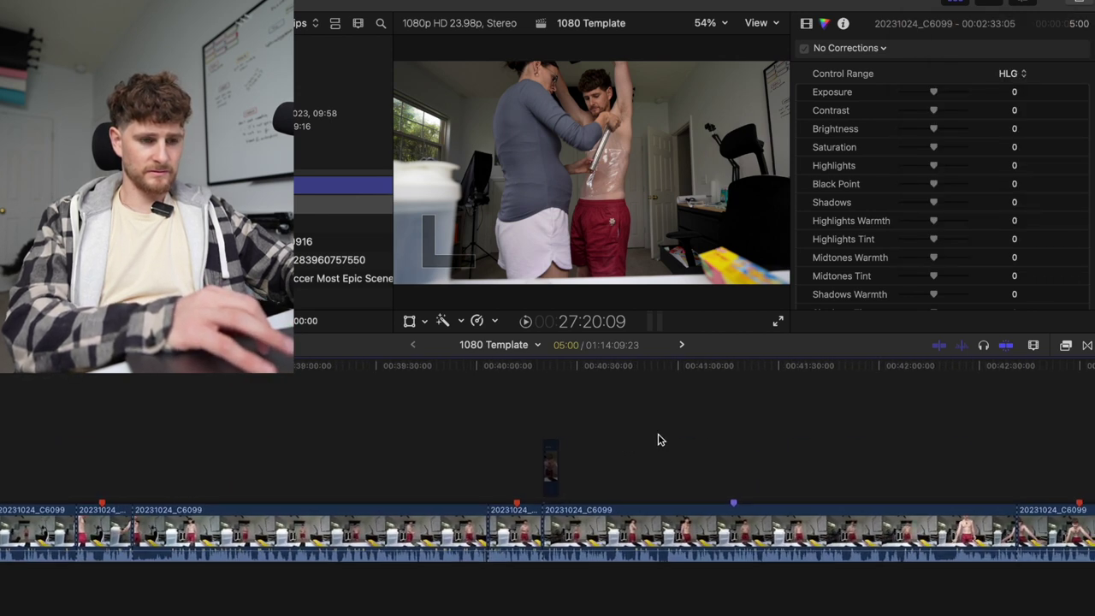
scroll(658, 441, "right", 2)
left_click(519, 479)
key("super+x")
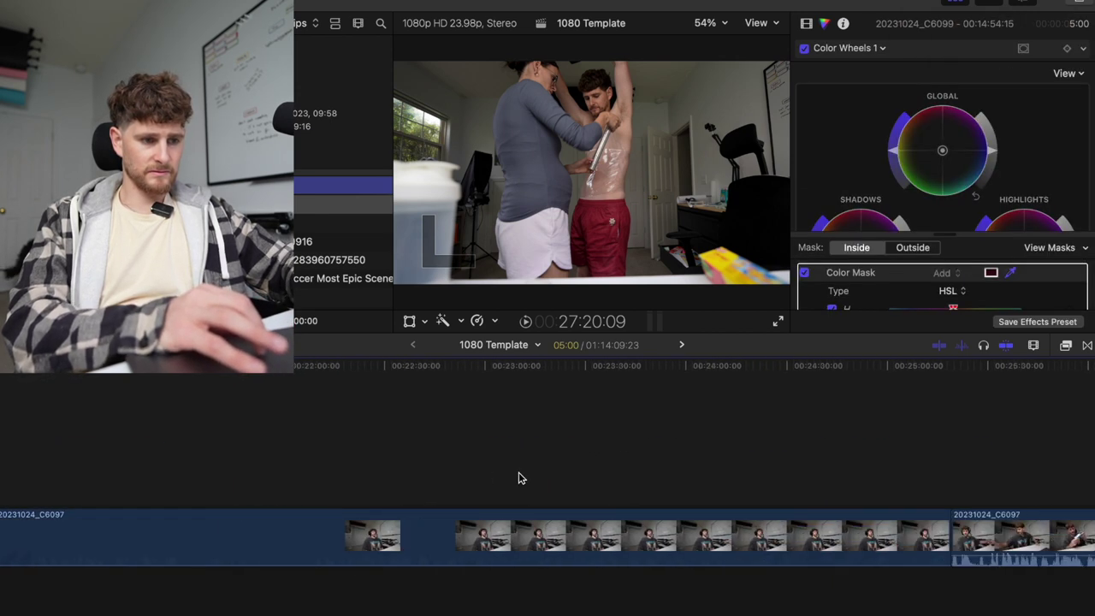
key("super+v")
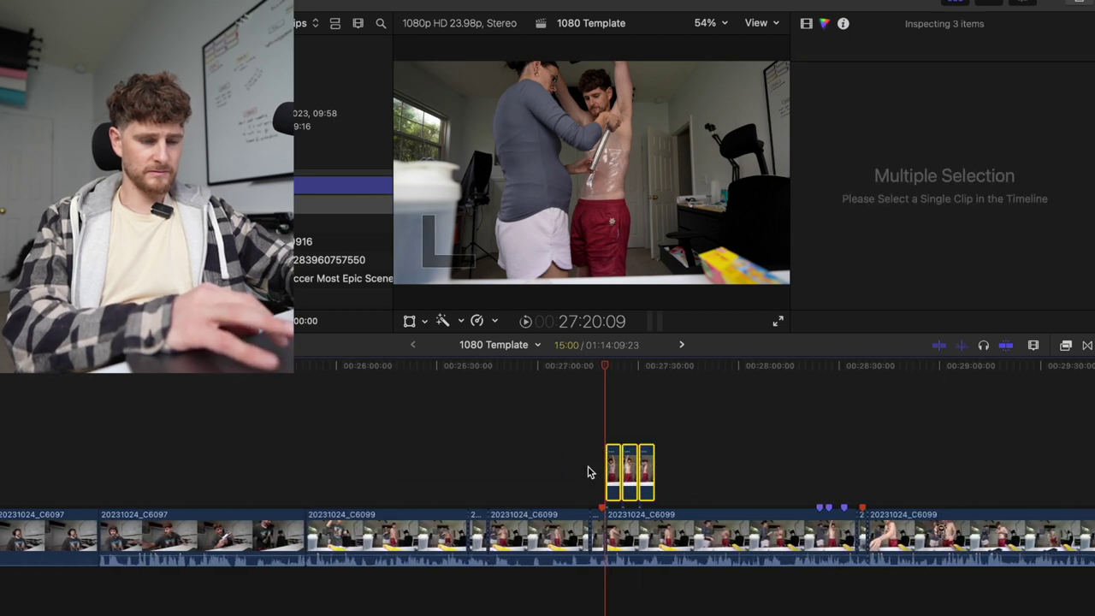
key("super+shift+v")
left_click(402, 242)
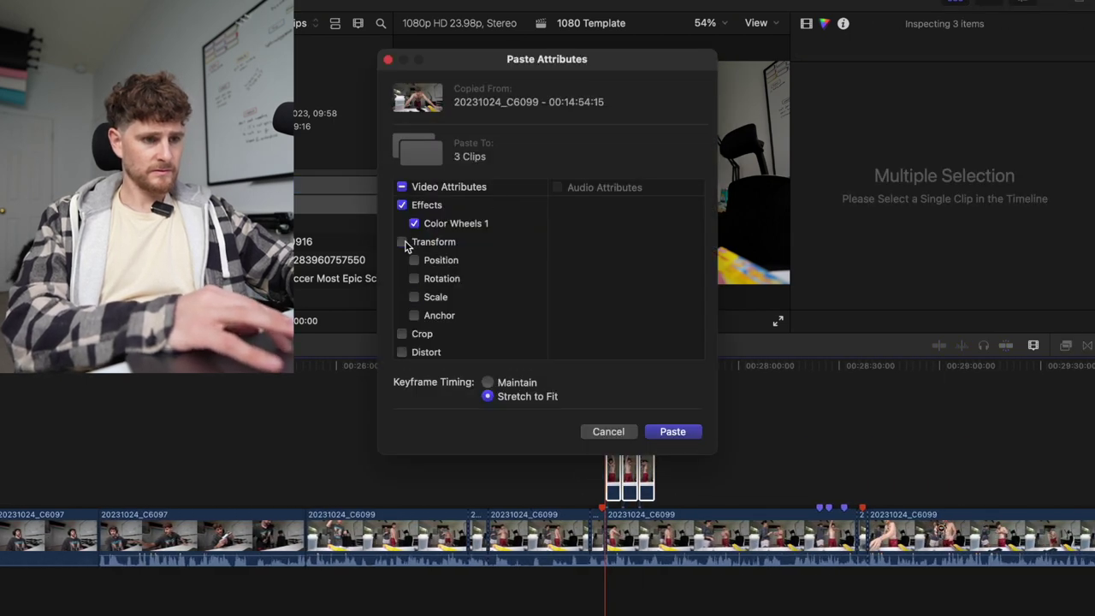
left_click(673, 432)
- Save the first of the three wrapping freeze frames, at 27:20:09, as a still image under the default name and folder
left_click(613, 468)
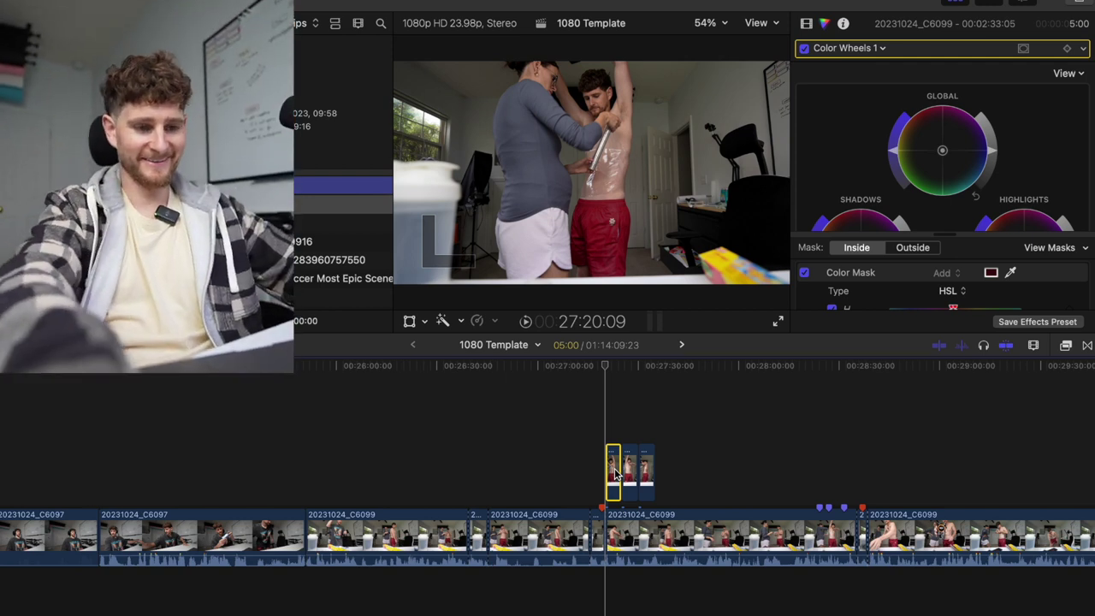
left_click(1090, 5)
left_click(979, 92)
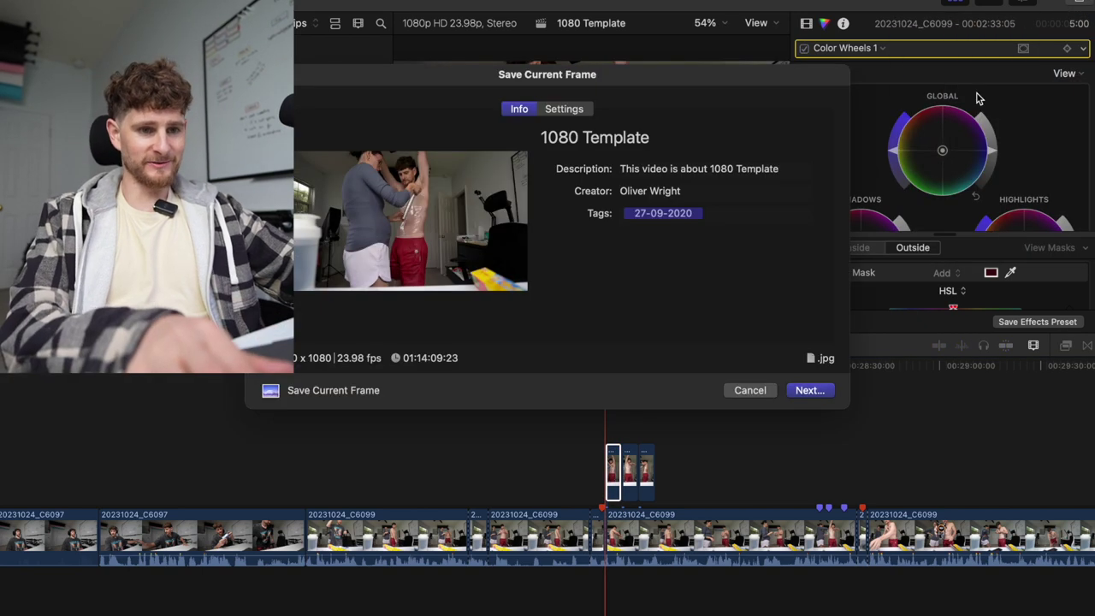
key("Return")
key("Return")
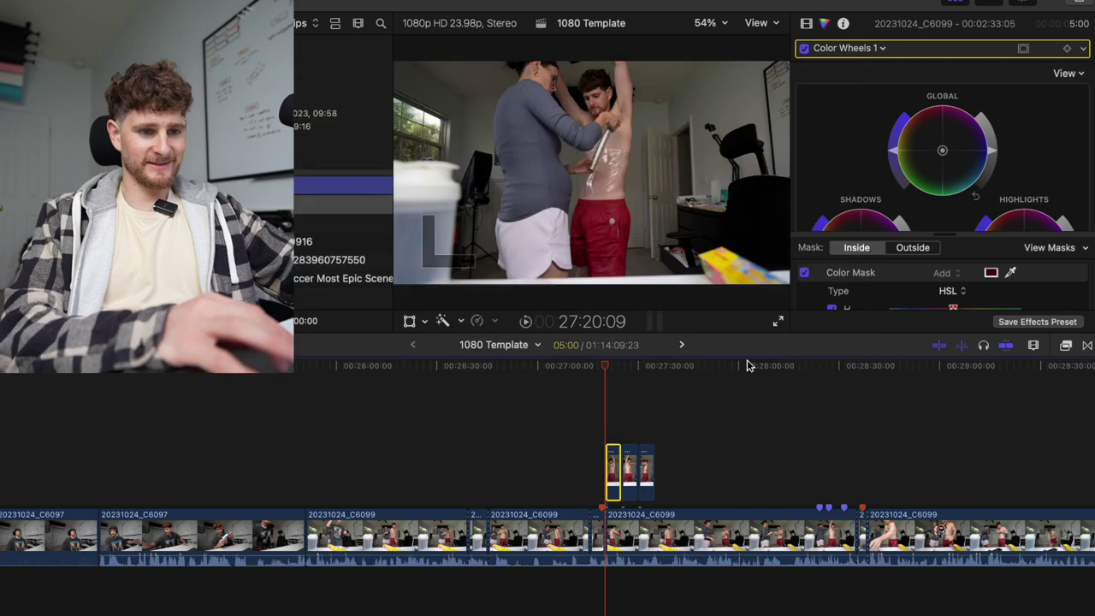
- Save the second wrapping freeze frame, at 27:25:08, as a still image with the default name and folder
left_click(629, 469)
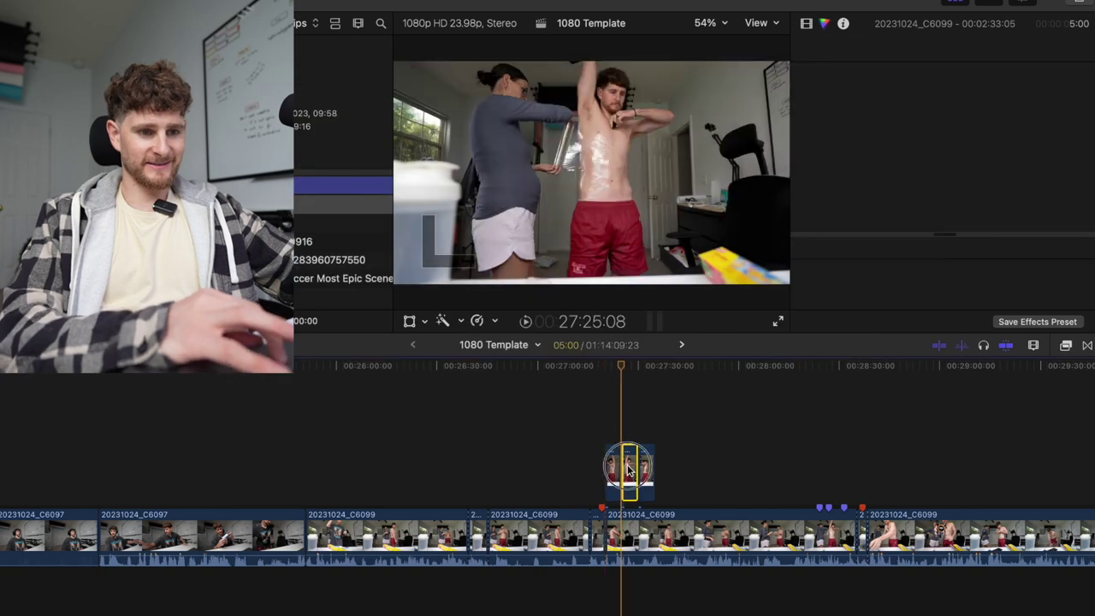
left_click(1084, 3)
left_click(992, 92)
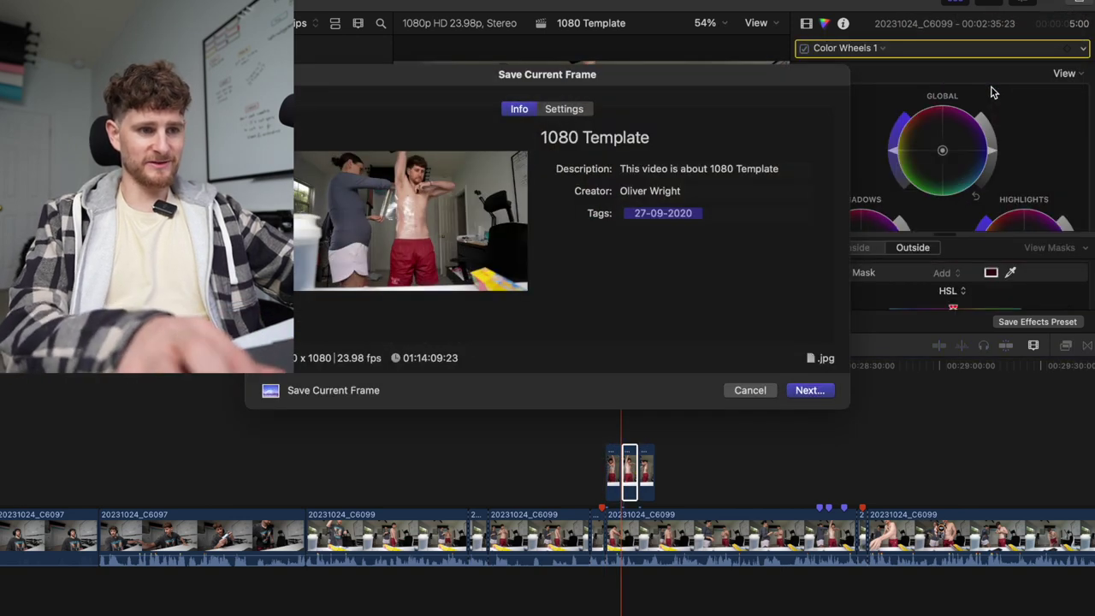
key("Return")
key("Return")
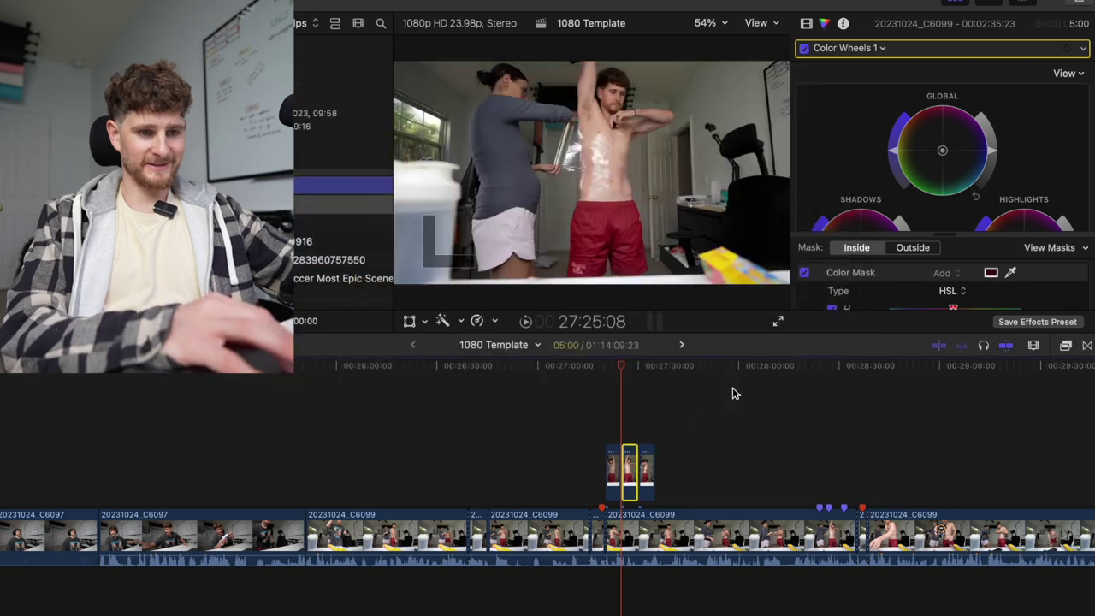
- Export the third wrapping freeze frame, at 27:30:08, as a still image, keeping the default name and folder
left_click(646, 469)
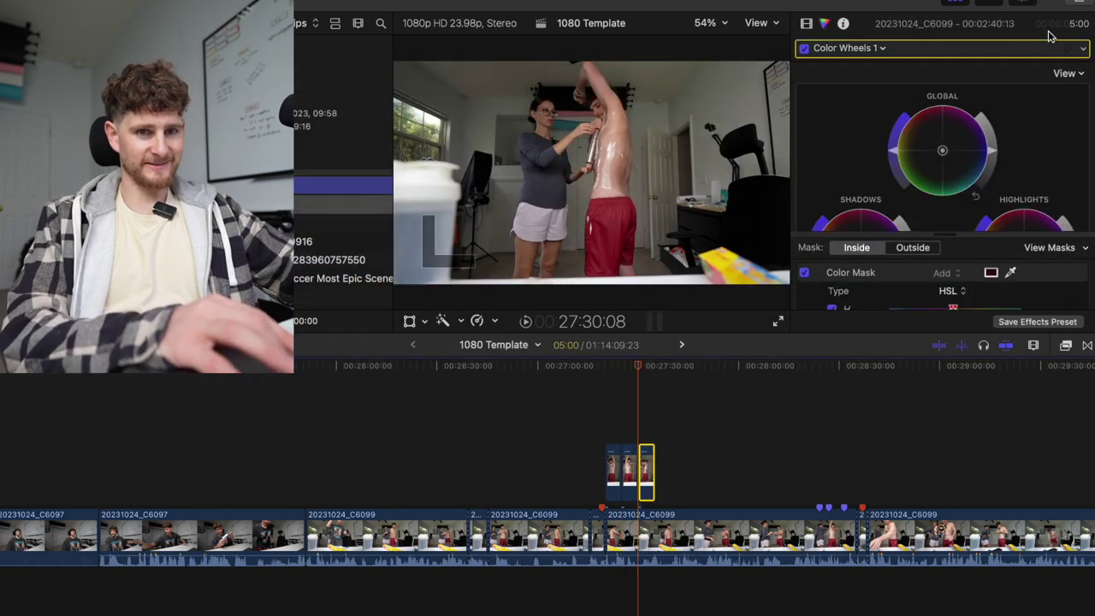
left_click(1079, 4)
left_click(998, 94)
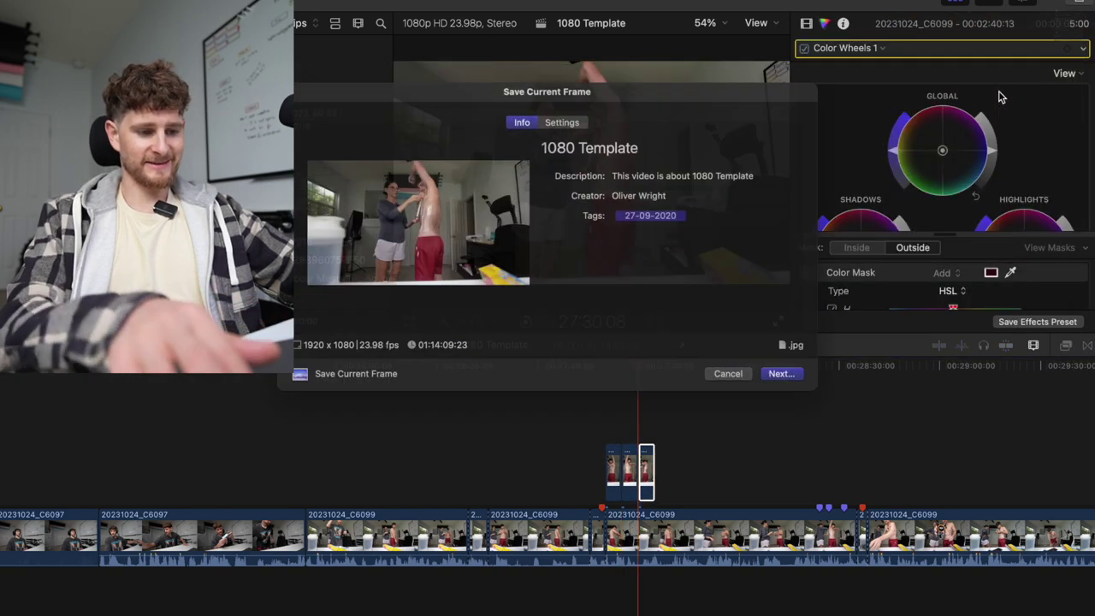
key("Return")
key("Return")
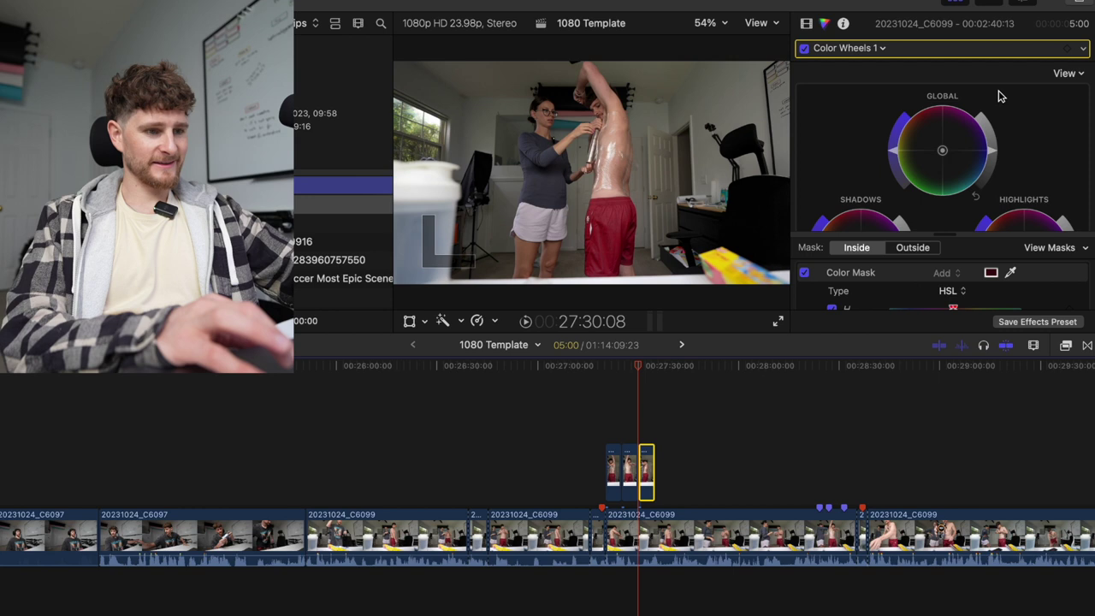
- Disable the three wrapping freeze frames above the storyline
left_click_drag(696, 469, 589, 472)
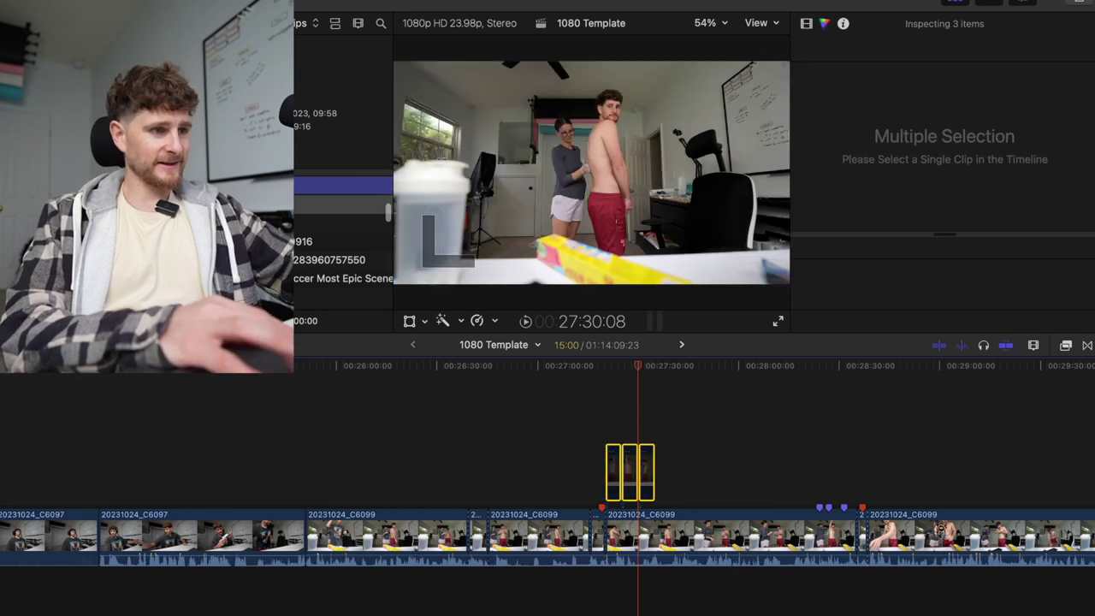
key("super+shift+a")
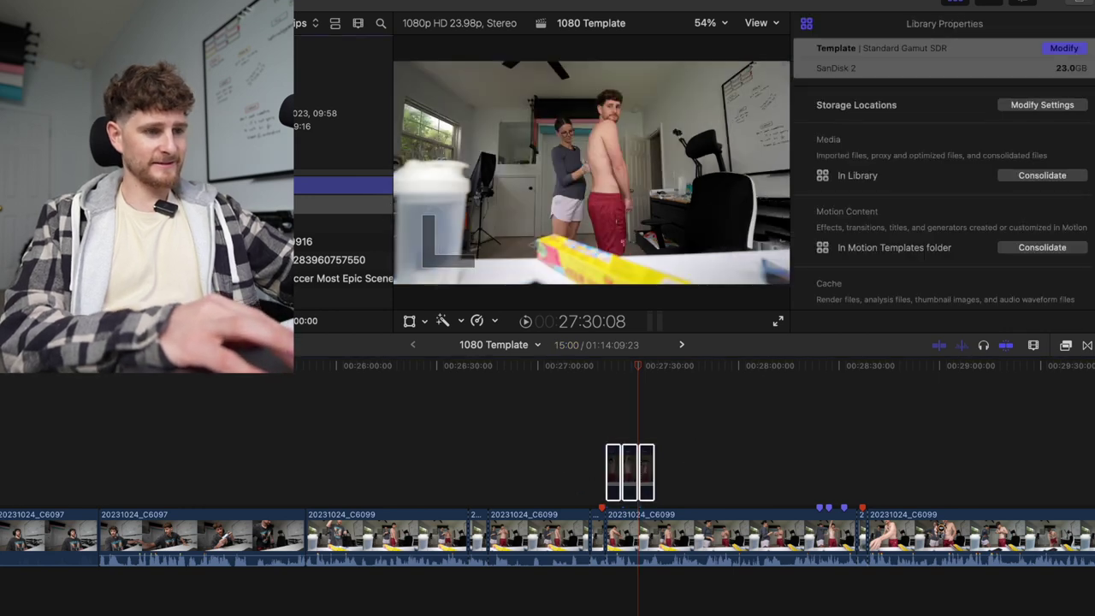
- Open the vertical Clips project and zoom its timeline to see the whole edit
scroll(256, 222, "up", 1)
double_click(257, 185)
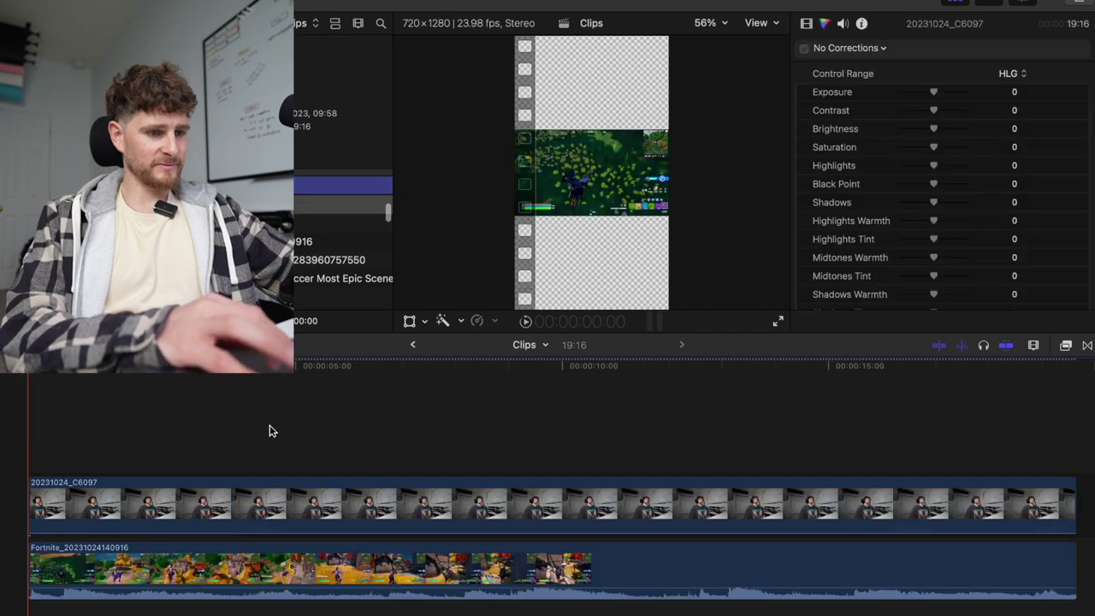
left_click(269, 430)
key("shift+z")
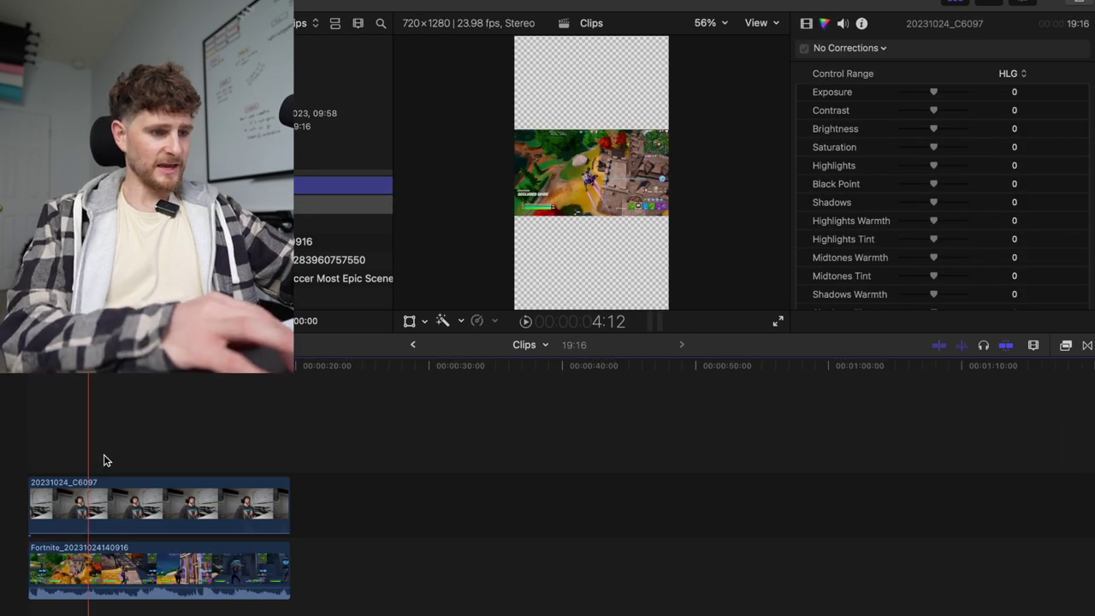
- Bring up the C6097 clip's transform and crop settings and play the Clips project from about 5:18 to 17:15
left_click(104, 455)
left_click(108, 503)
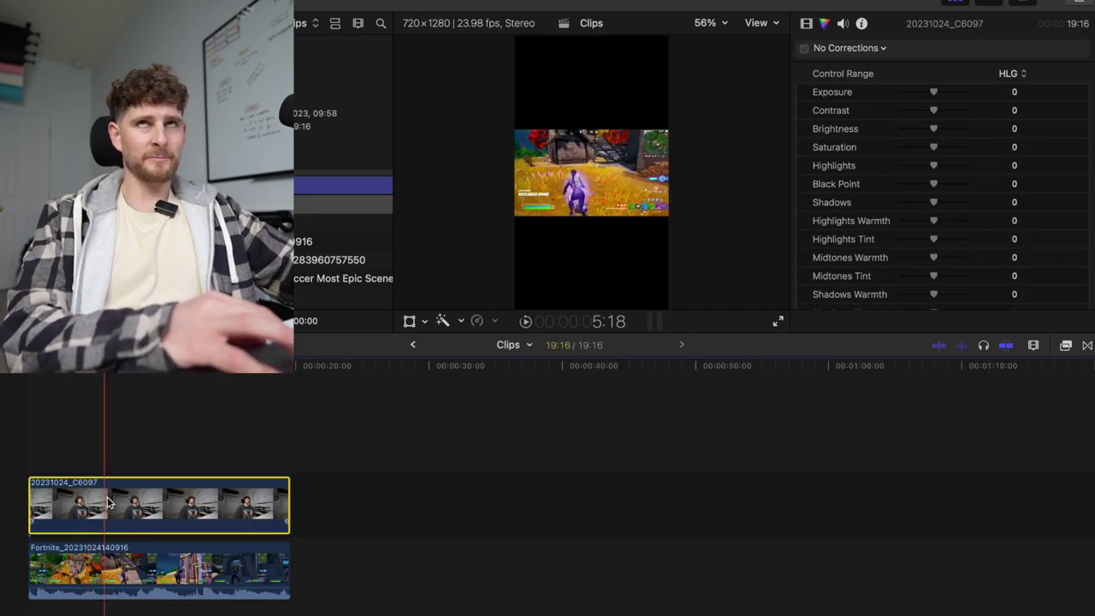
left_click(805, 24)
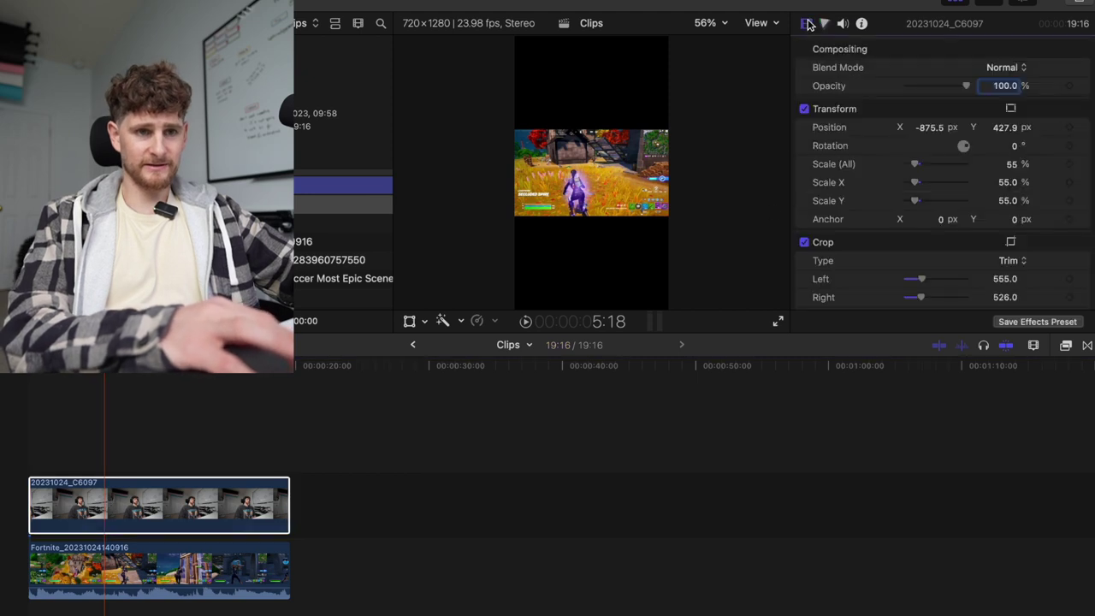
key("space")
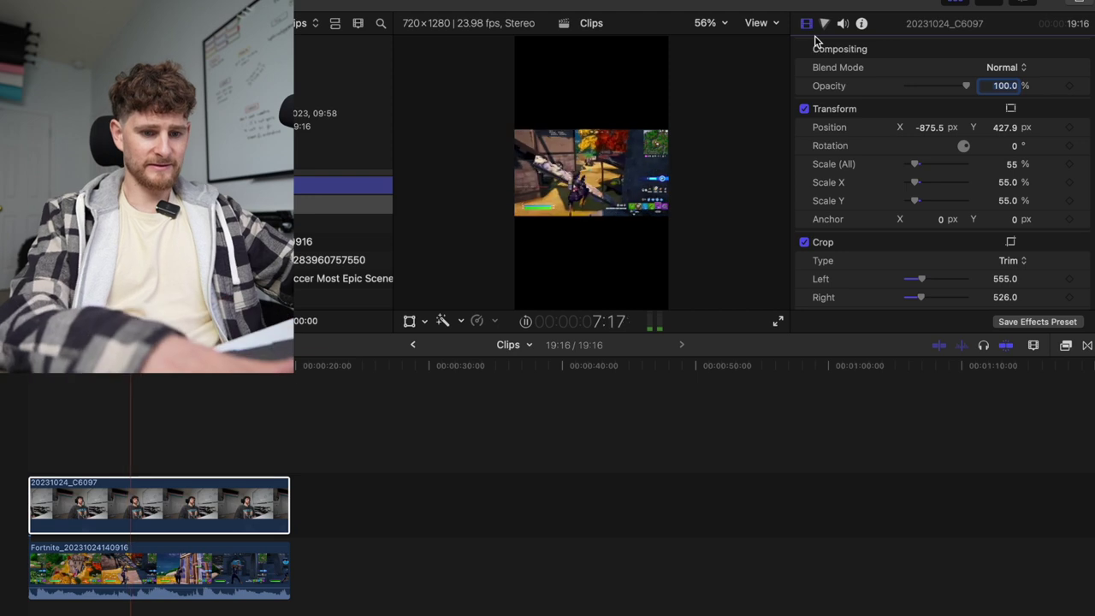
key("XF86AudioRaiseVolume")
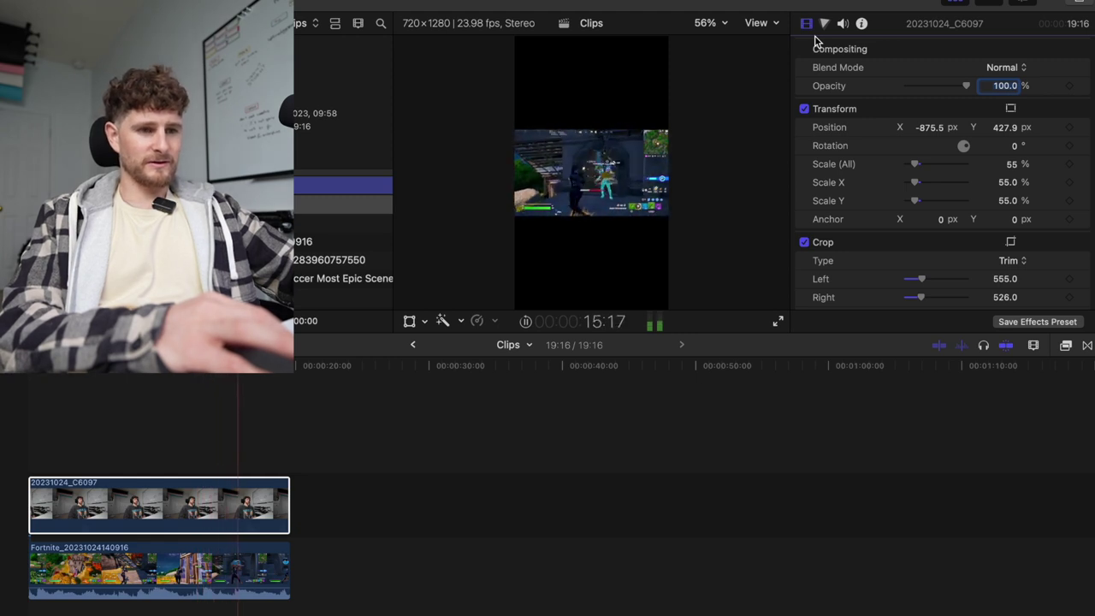
key("space")
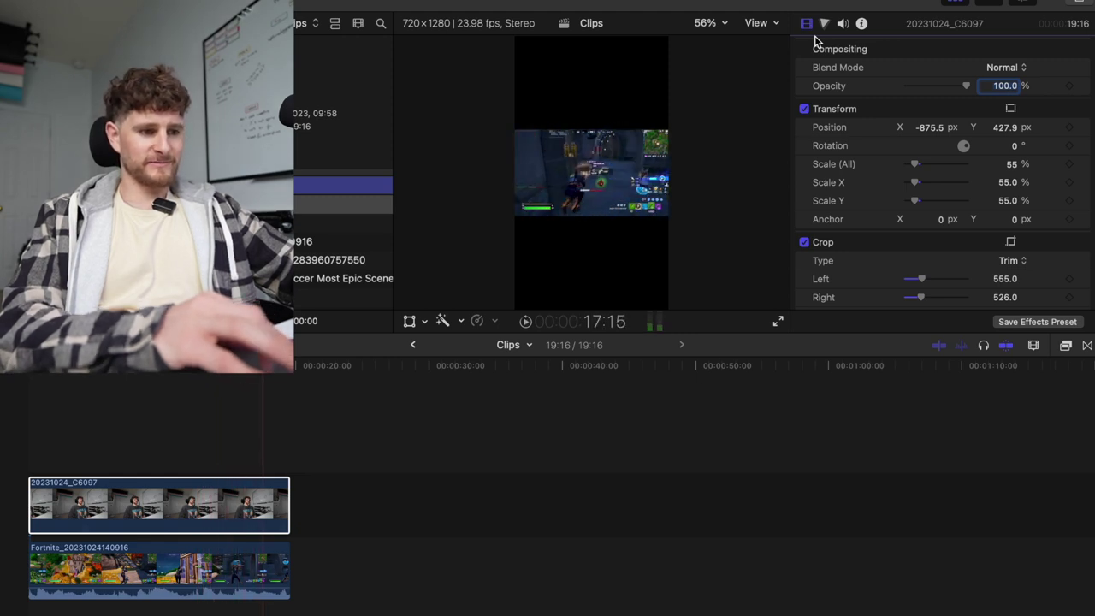
left_click(215, 481)
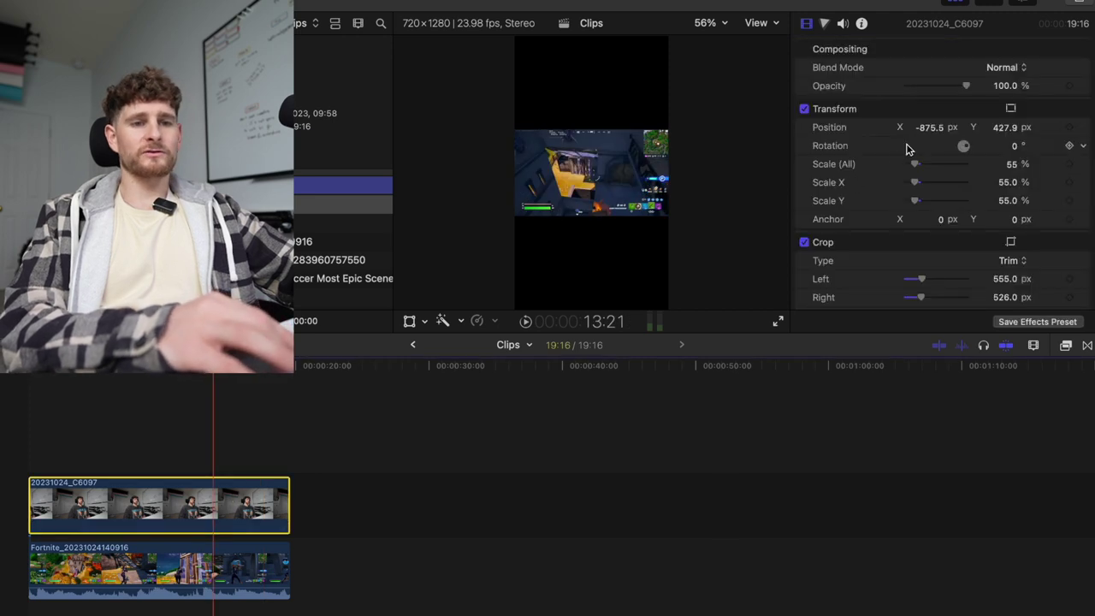
- Reset the C6097 clip's transform to position X 0 px, Y 0 px and overall scale 100%
left_click(937, 128)
type("0")
key("Tab")
type("0")
key("Tab")
key("Tab")
type("100")
key("Tab")
key("Tab")
key("Tab")
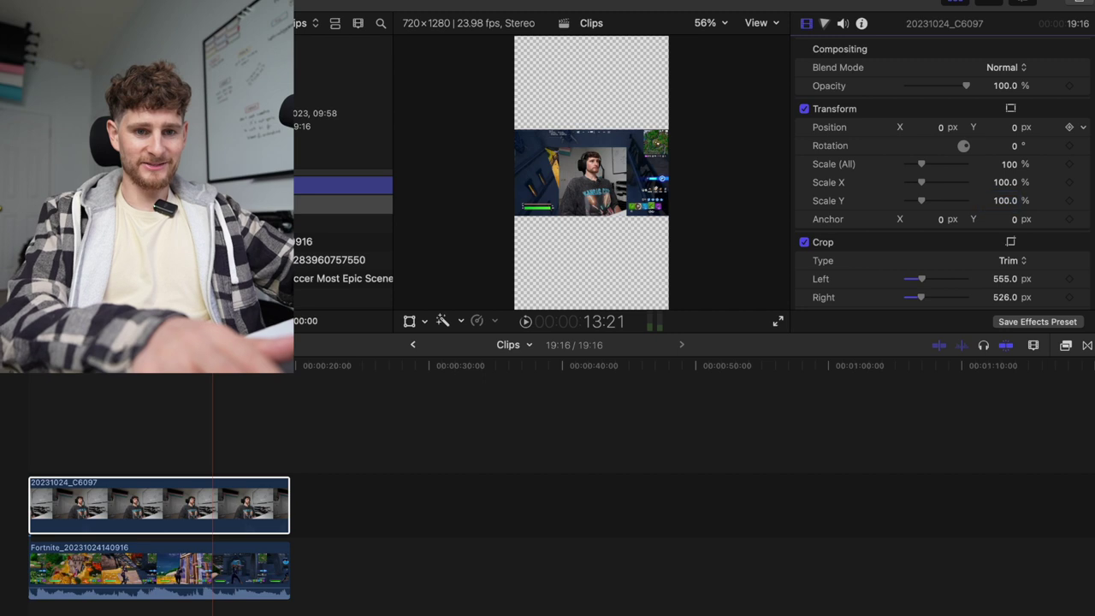
- Set the C6097 clip's left, right and top trim crop values to 0 px
key("Tab")
key("Tab")
type("0")
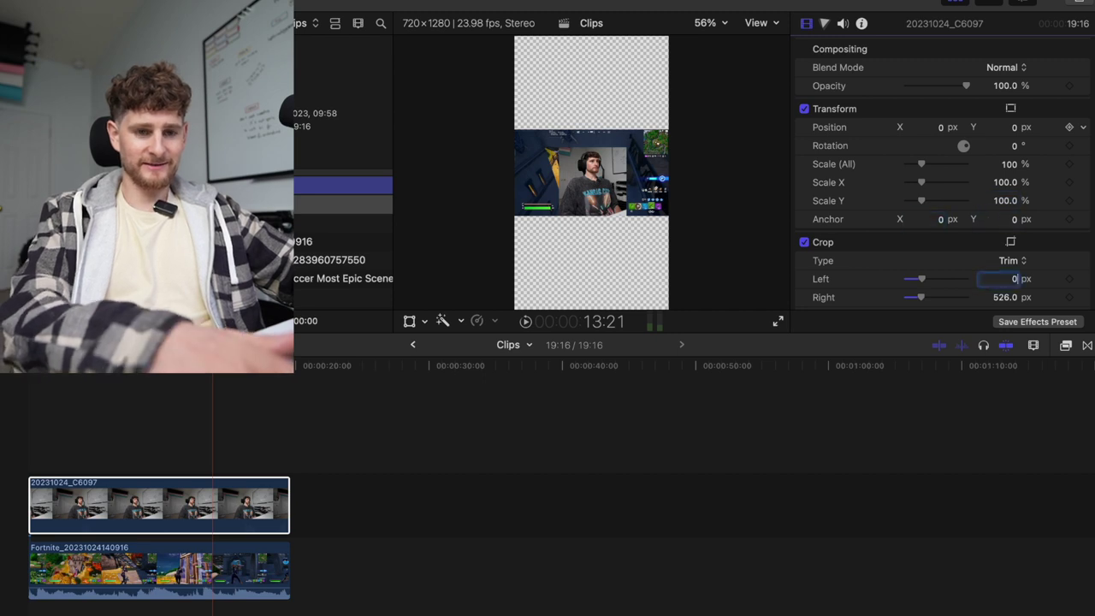
key("Tab")
type("0")
key("Tab")
type("0")
key("Tab")
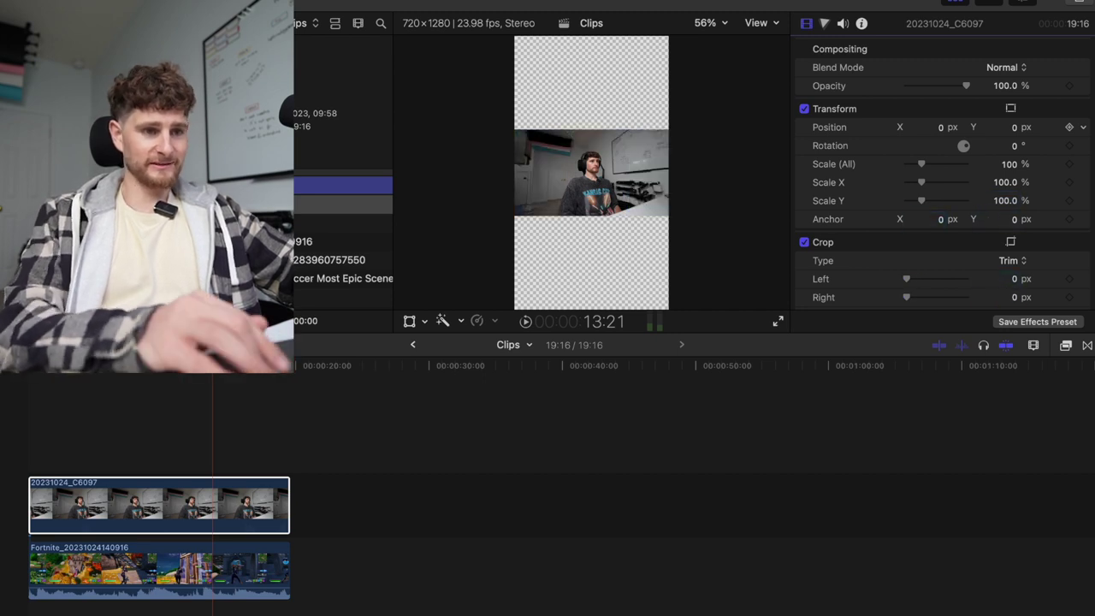
- Place the C6097 clip in the upper half of the vertical frame, at about Y 315.1 px and 131% scale
left_click(183, 476)
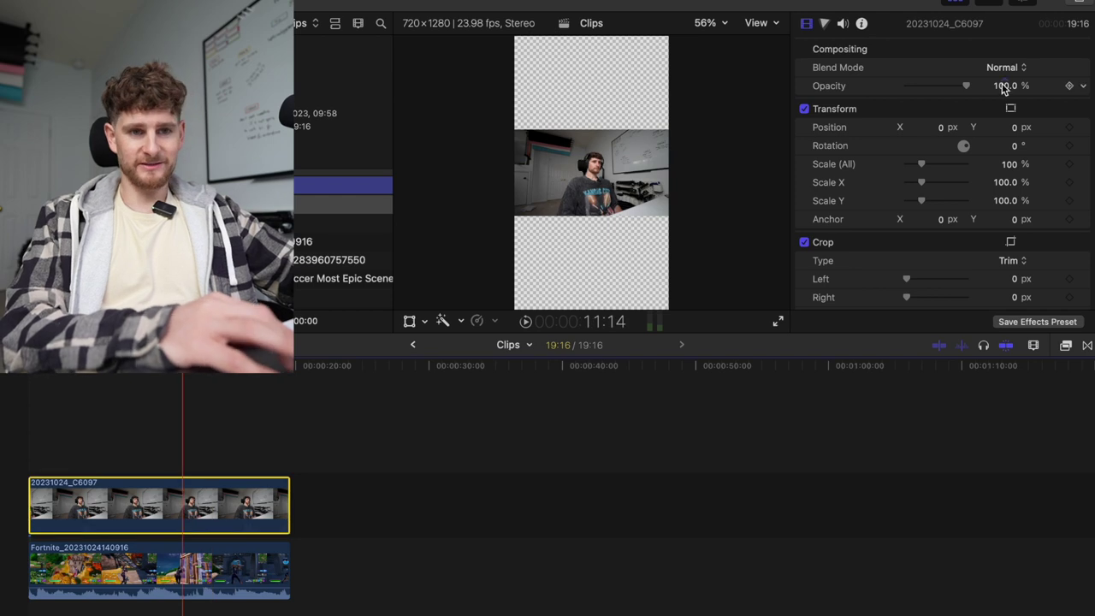
left_click_drag(1018, 128, 1018, 76)
left_click_drag(924, 166, 929, 167)
left_click_drag(1006, 130, 1006, 115)
- Move the Fortnite clip down to about Y -294.8 px, enlarge it to about 179%, and play back the layout
left_click(164, 578)
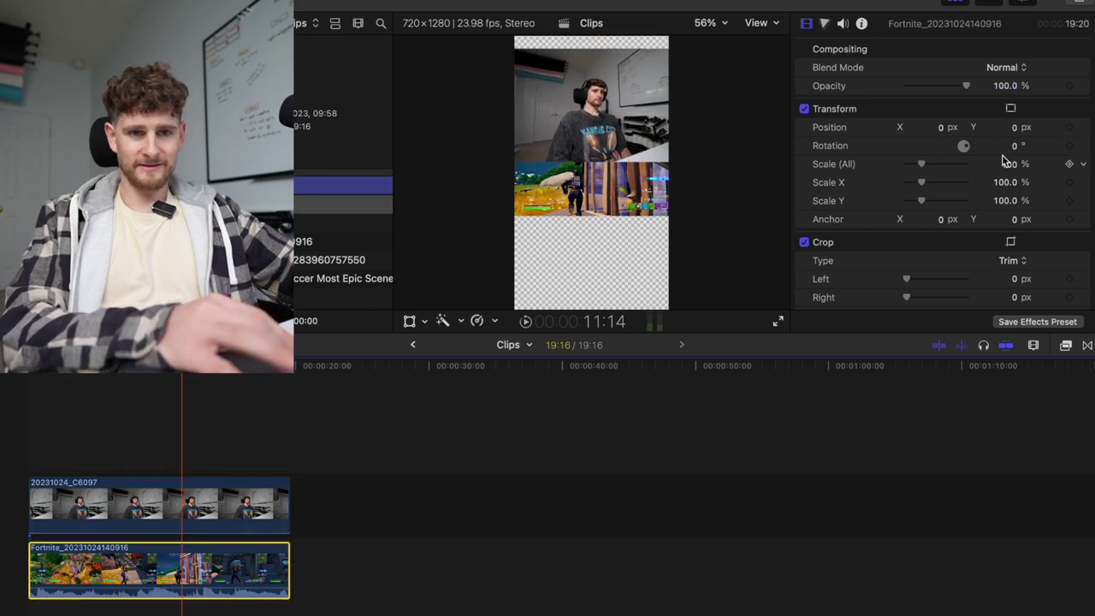
mouse_move(1005, 128)
left_mouse_down()
mouse_move(1005, 158)
mouse_move(1005, 148)
left_mouse_up()
left_click_drag(926, 167, 933, 169)
key("space")
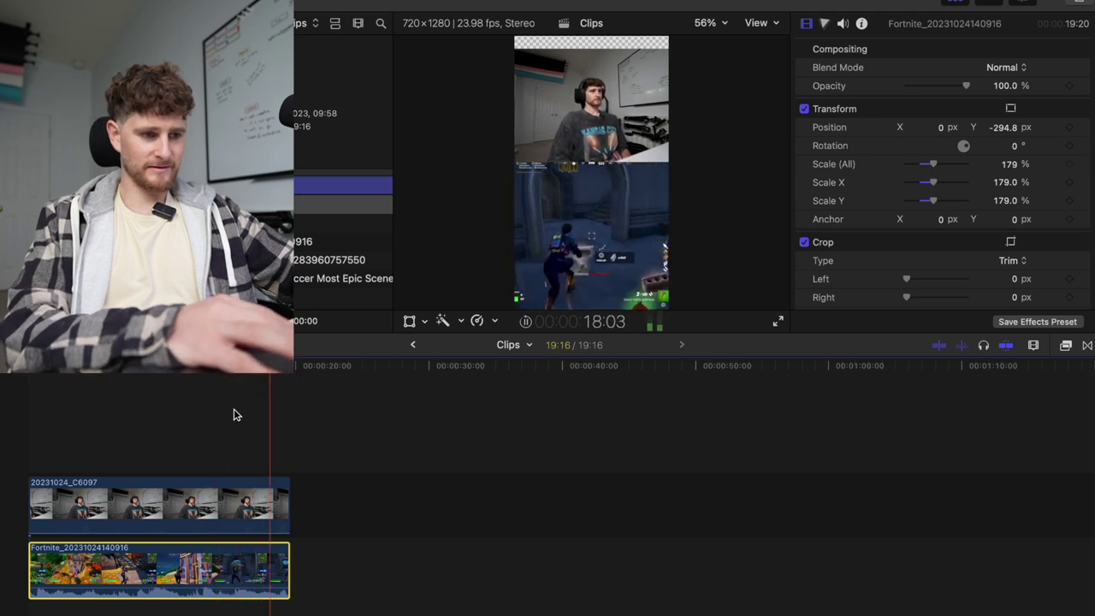
- Raise the C6097 clip to about Y 354.1 px and enlarge it to about 146% to fill the gap above it
left_click(207, 495)
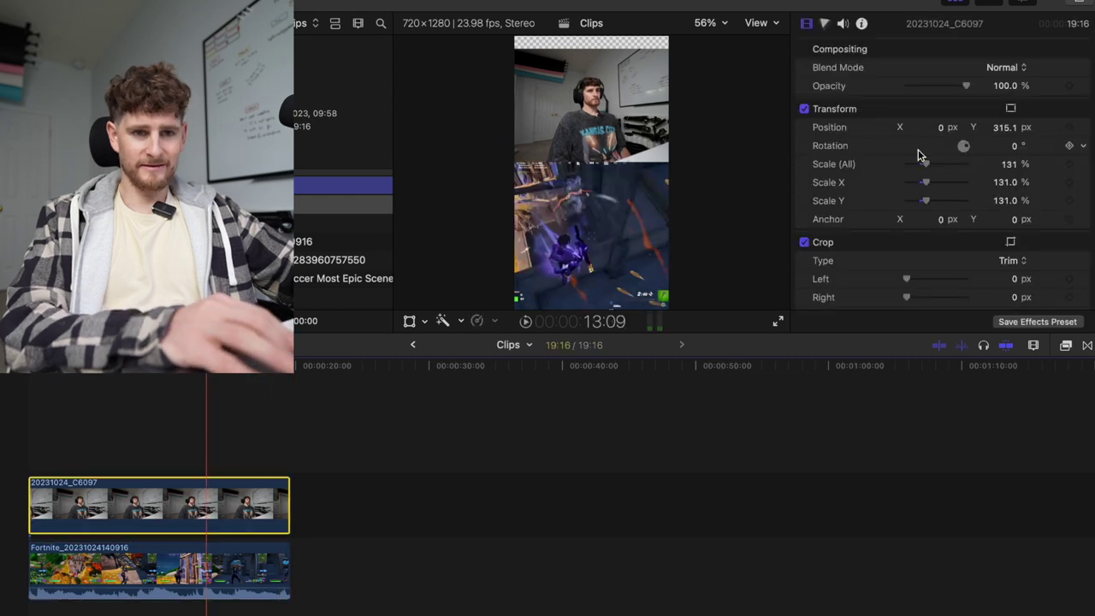
mouse_move(1010, 128)
left_mouse_down()
mouse_move(1010, 101)
mouse_move(1010, 116)
left_mouse_up()
left_click_drag(926, 165, 929, 166)
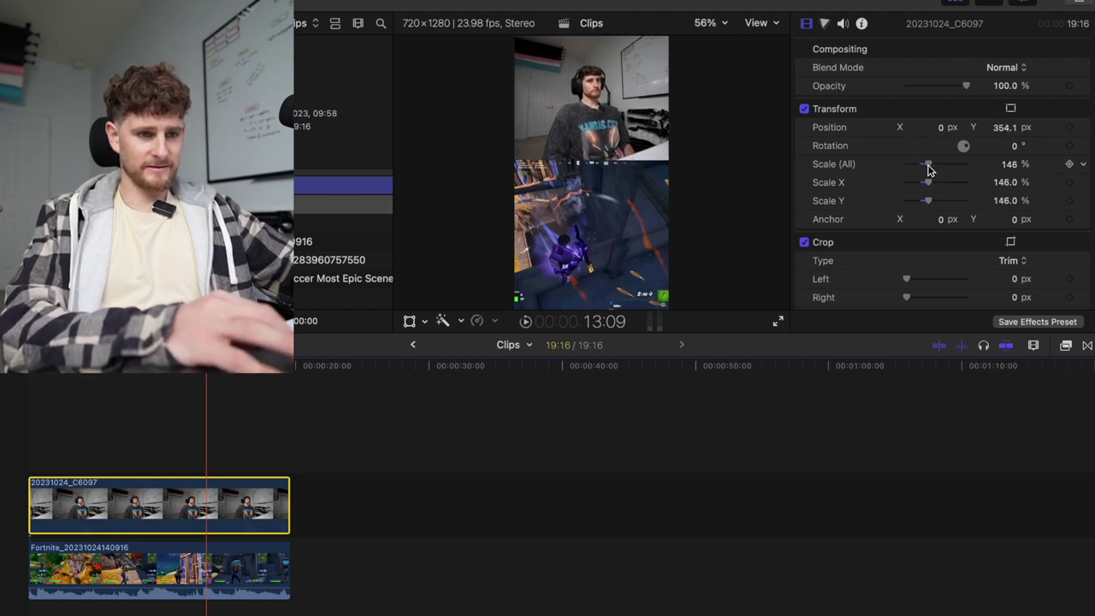